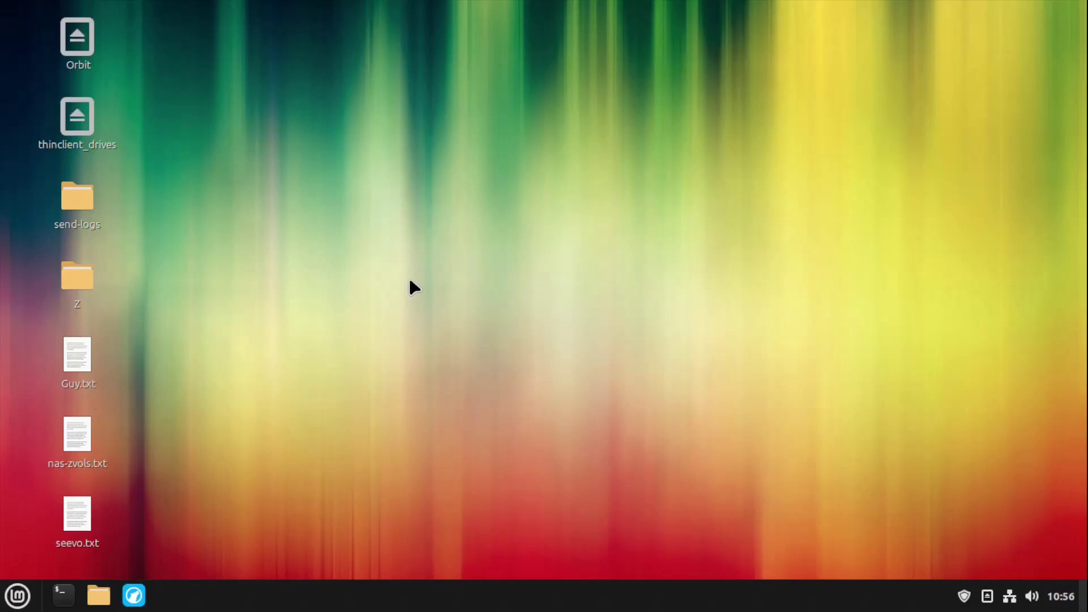
Step: Generate an ed25519 SSH key pair saved as id_moo with no passphrase
left_click(61, 595)
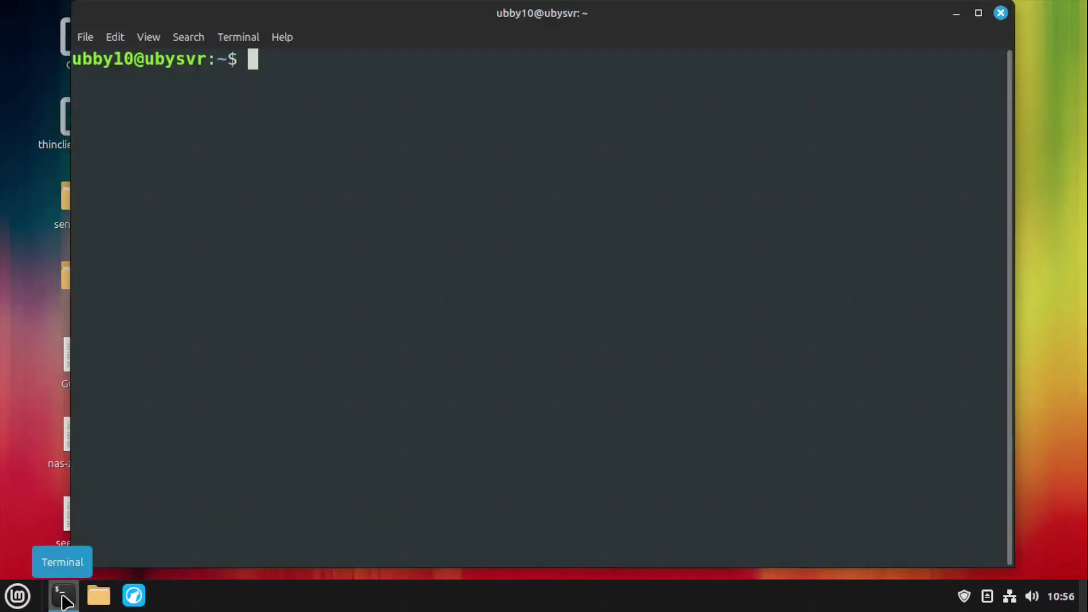
type("ssh-keygen")
key("Return")
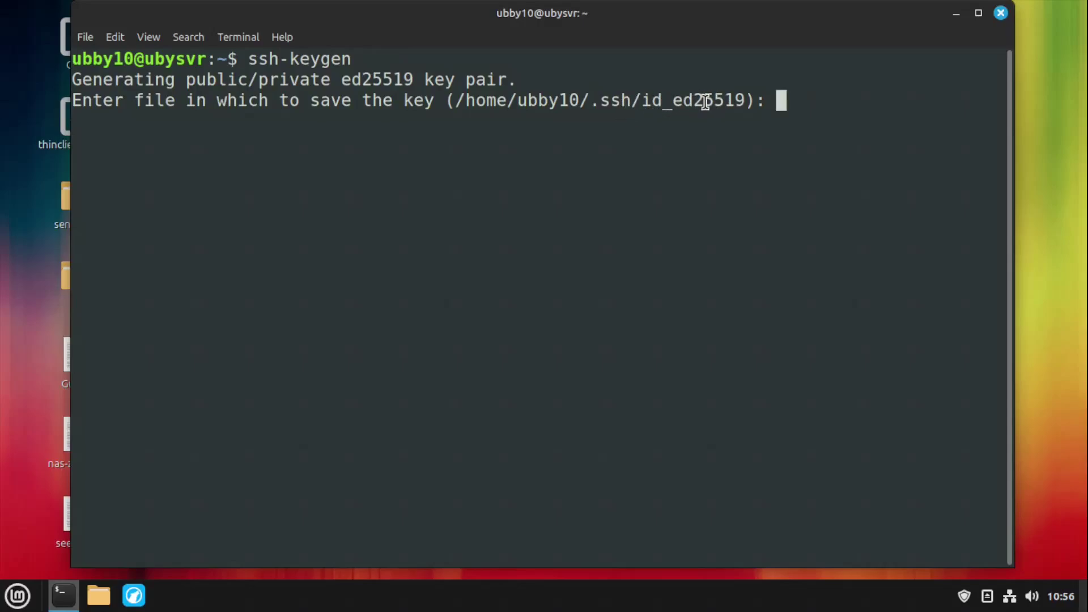
type("/home/ubby10/.ssh/id_moo")
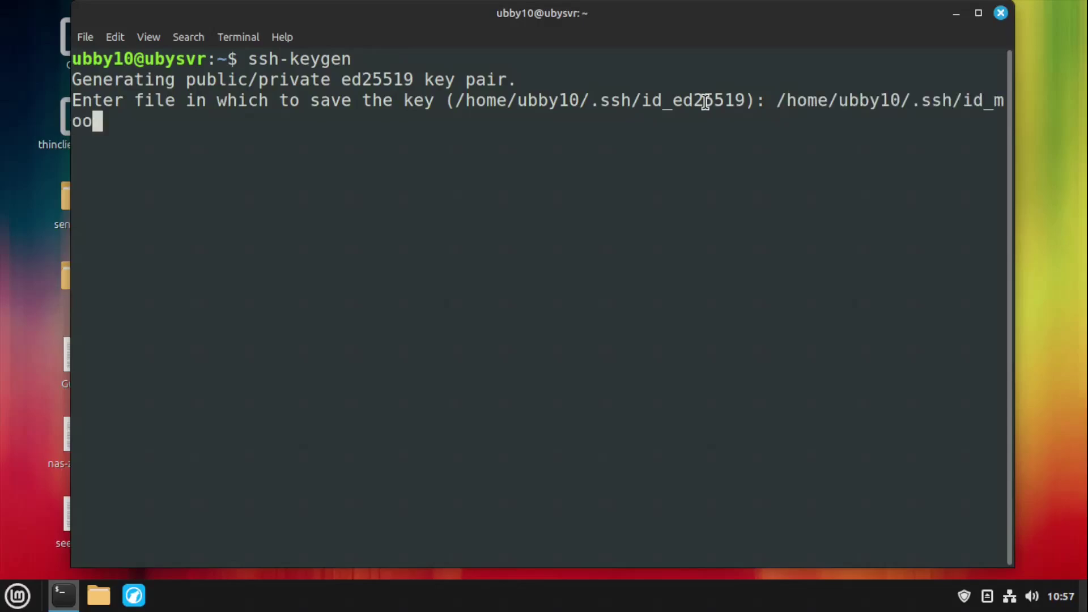
key("Return")
key("Return")
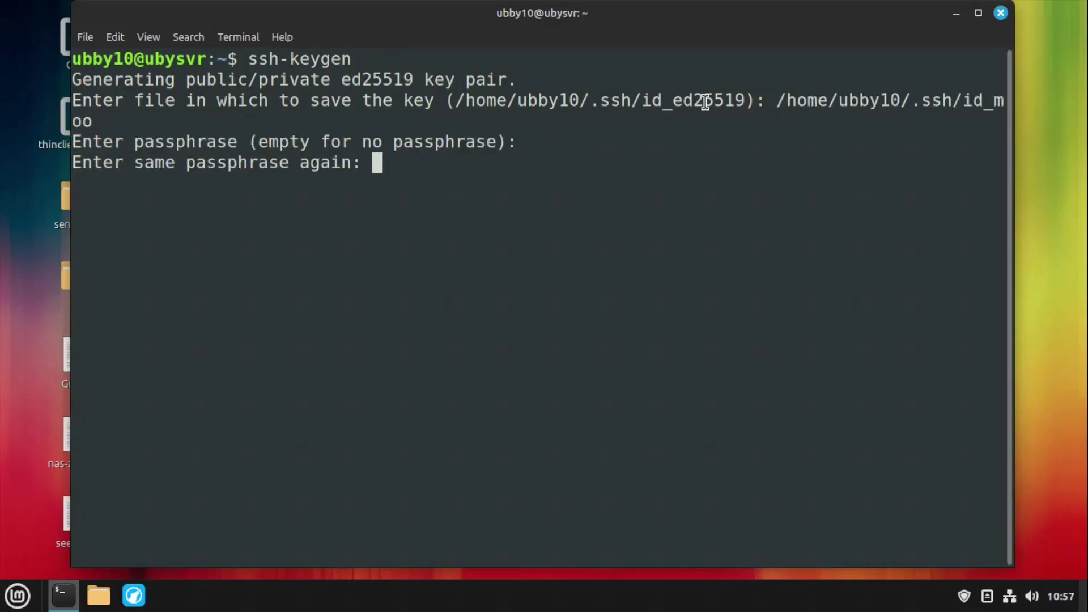
key("Return")
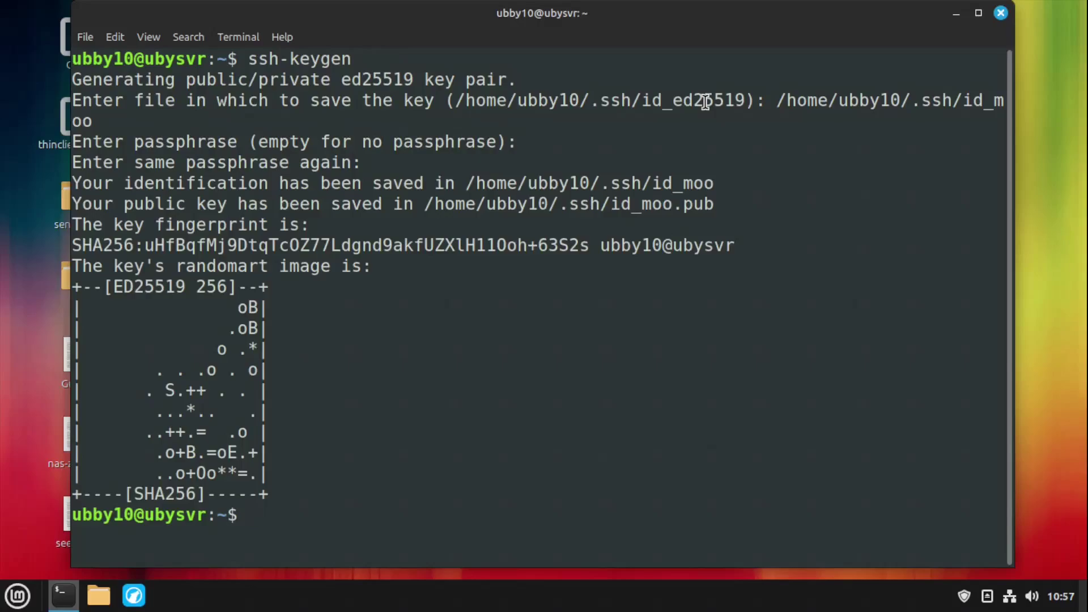
Step: Close the terminal, log in to TrueNAS from the browser bookmark and show Datasets
left_click(997, 10)
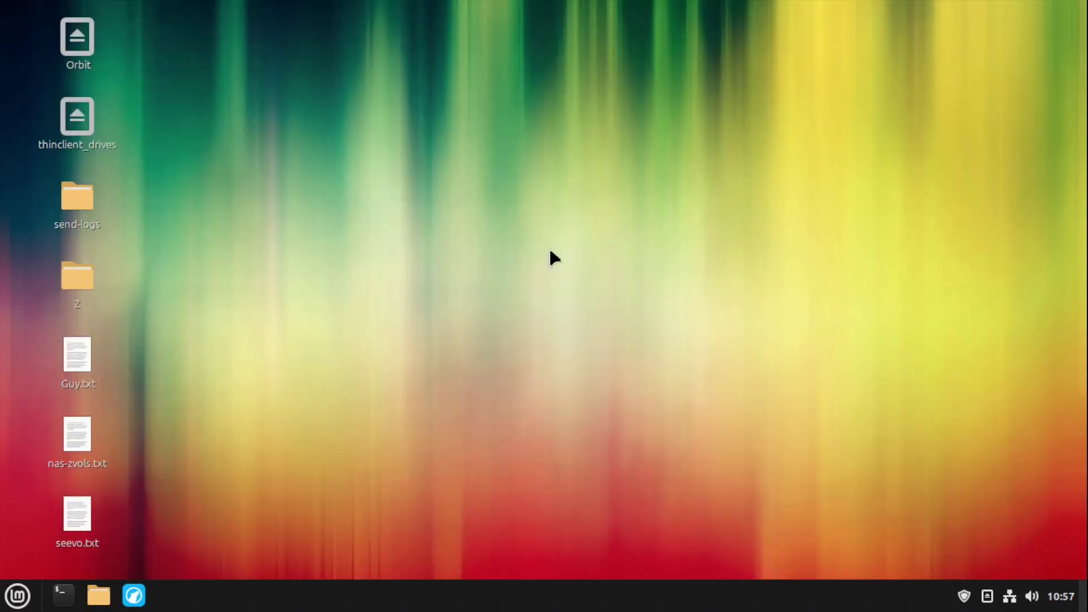
left_click(134, 595)
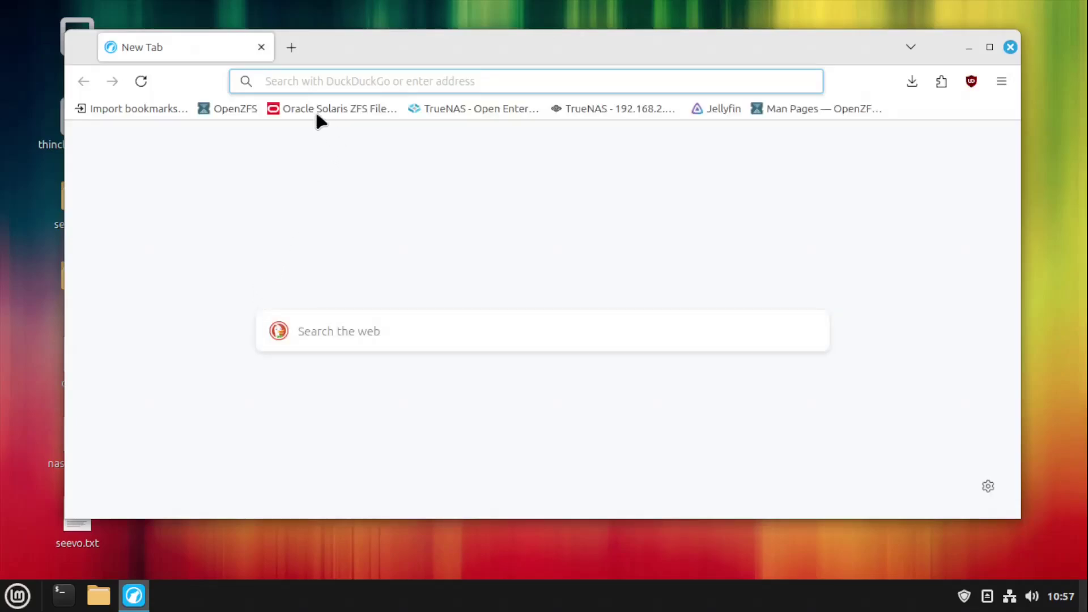
left_click(613, 108)
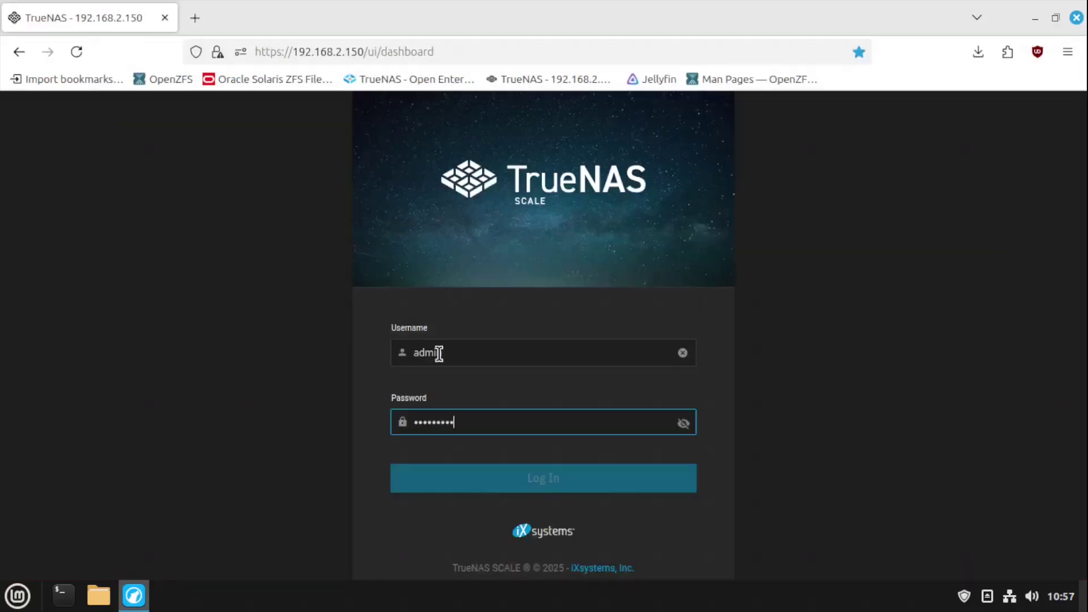
key("Return")
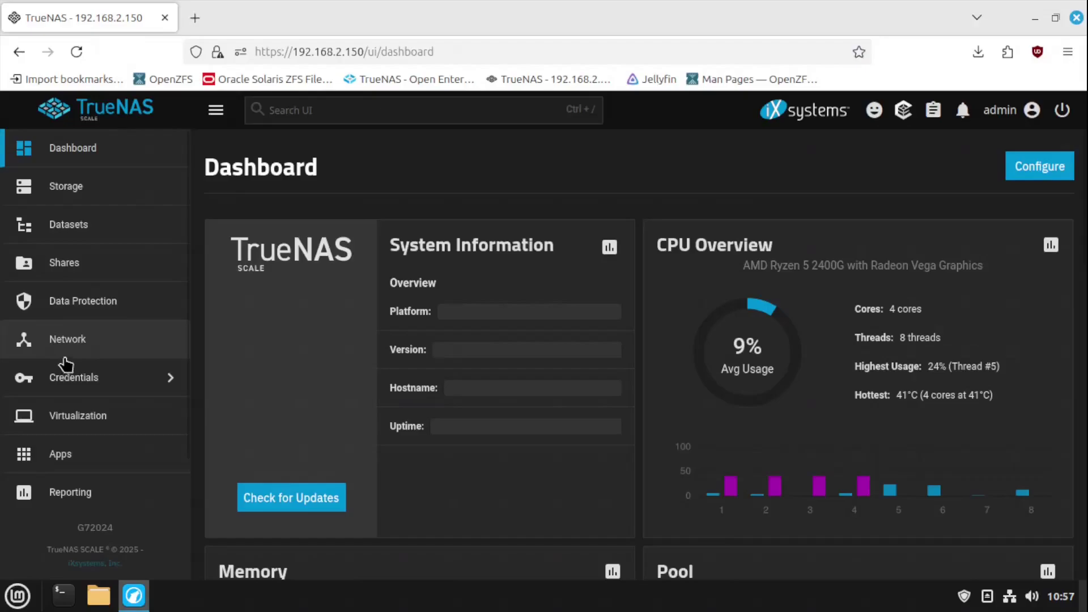
left_click(68, 225)
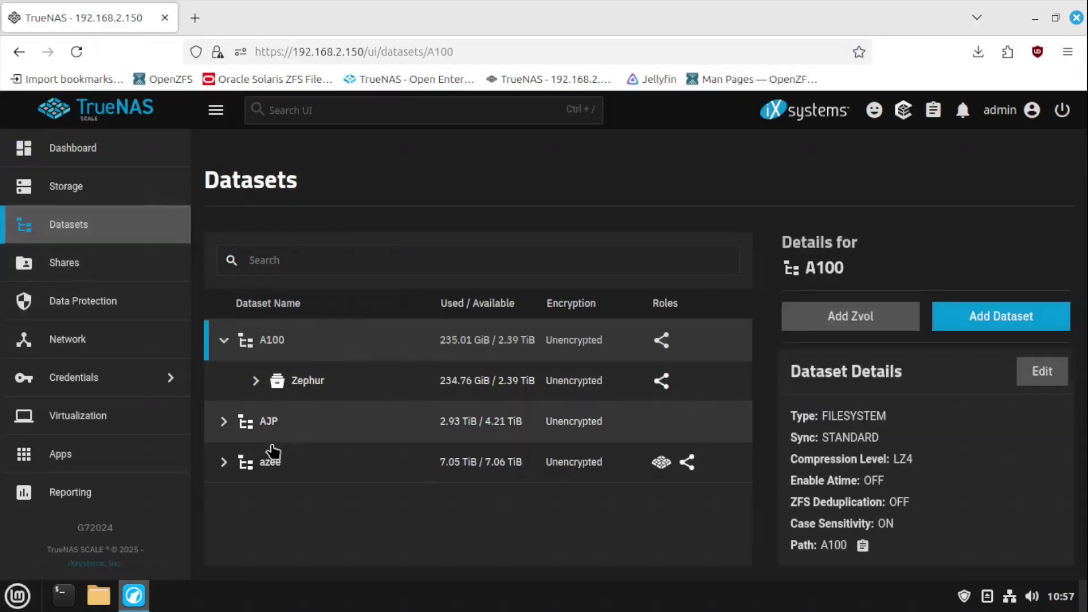
Step: Add and save a child dataset named moo under azee/ooo using the SMB preset
left_click(223, 461)
scroll(281, 425, "down", 5)
left_click(302, 370)
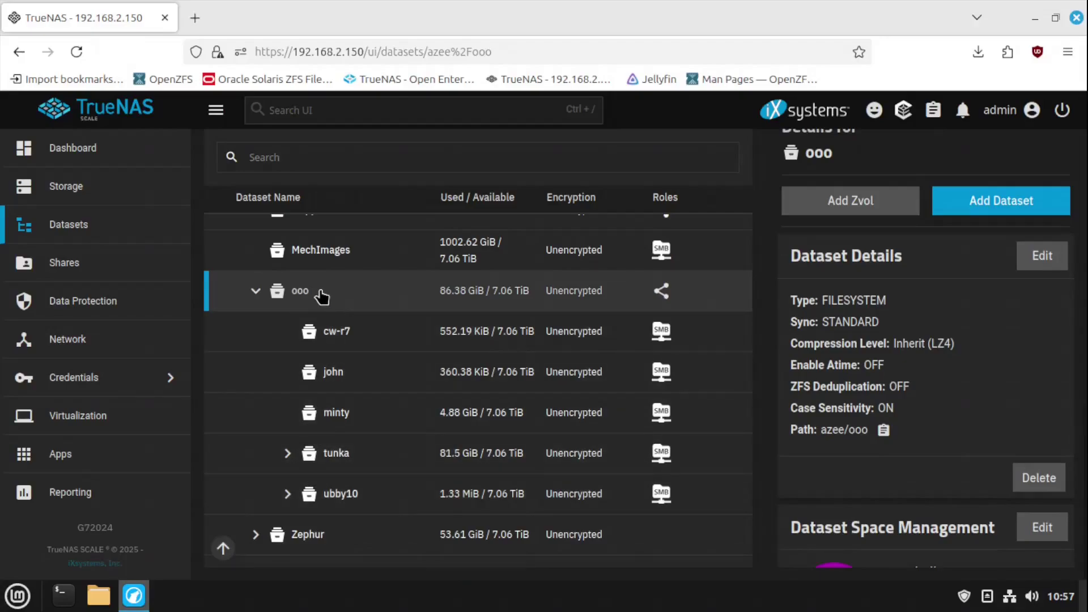
left_click(1001, 200)
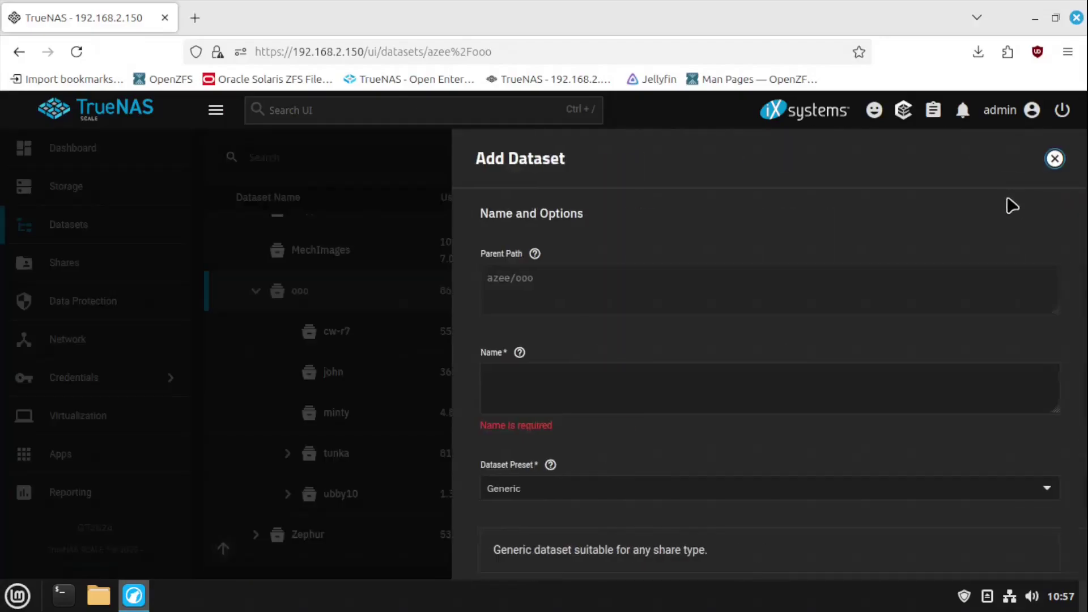
left_click(534, 392)
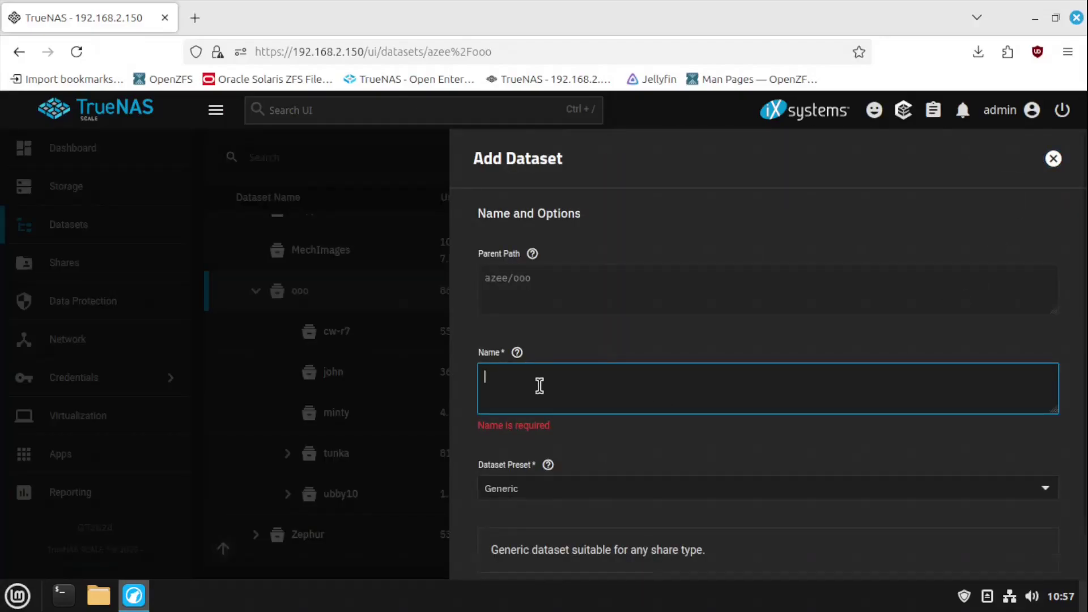
type("moo")
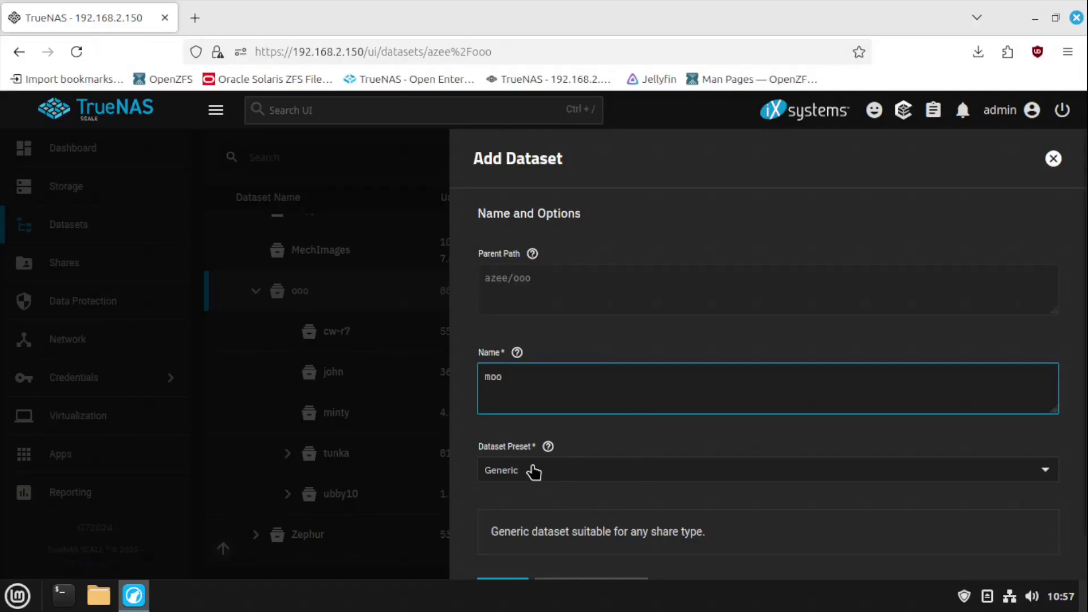
left_click(527, 471)
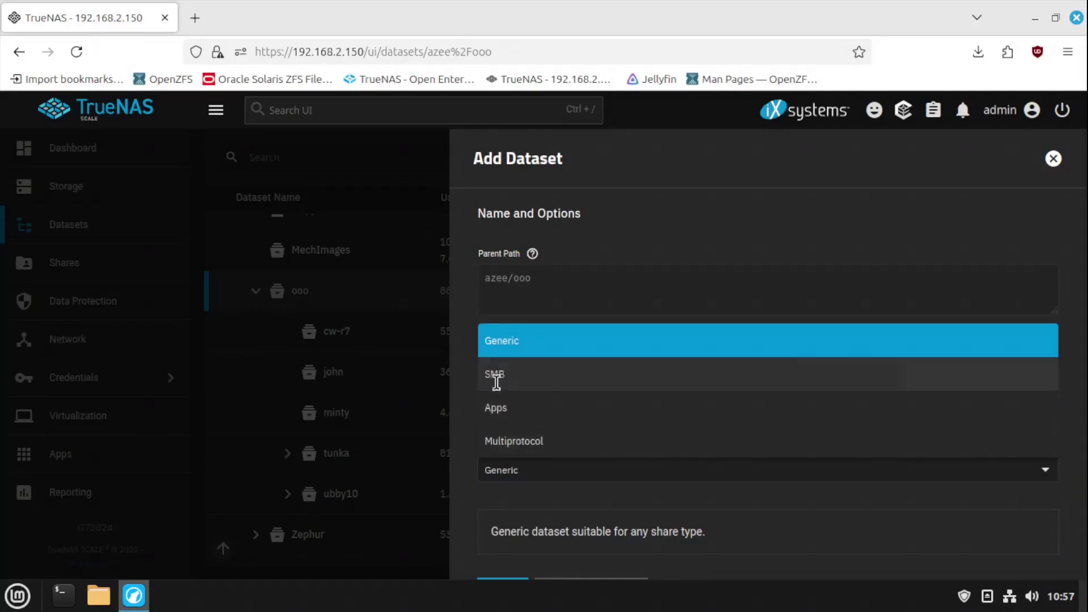
left_click(501, 385)
scroll(493, 434, "down", 3)
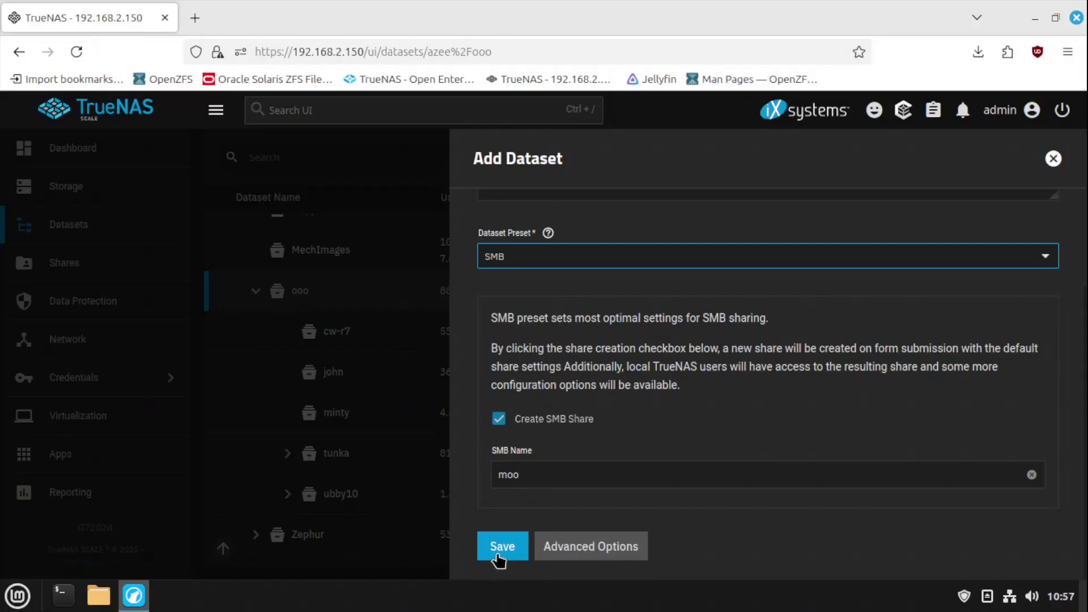
left_click(501, 547)
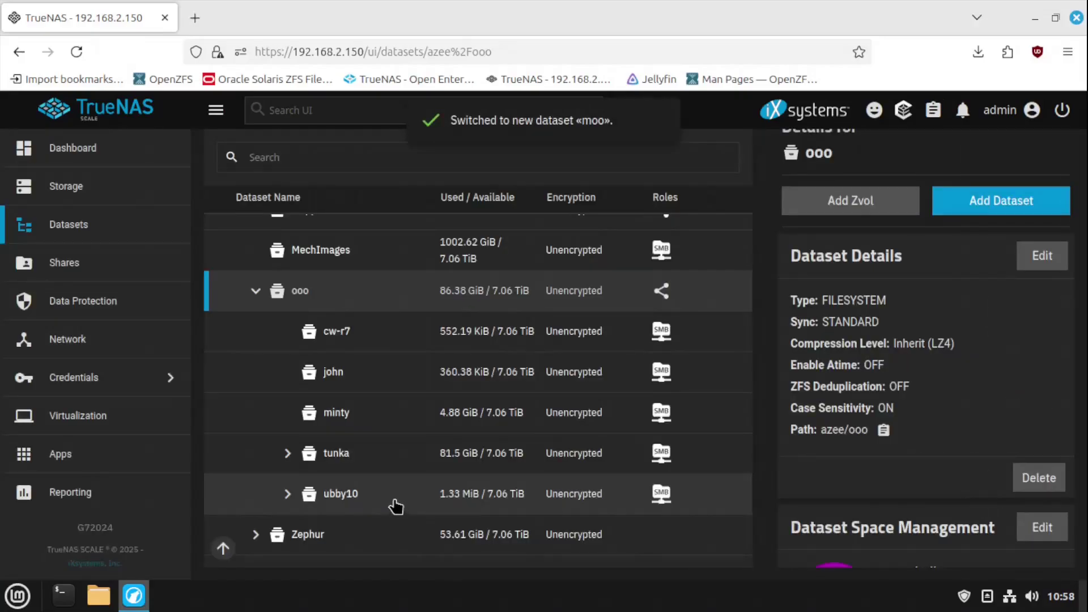
Step: Go to Credentials > Users and start a new user account
left_click(75, 378)
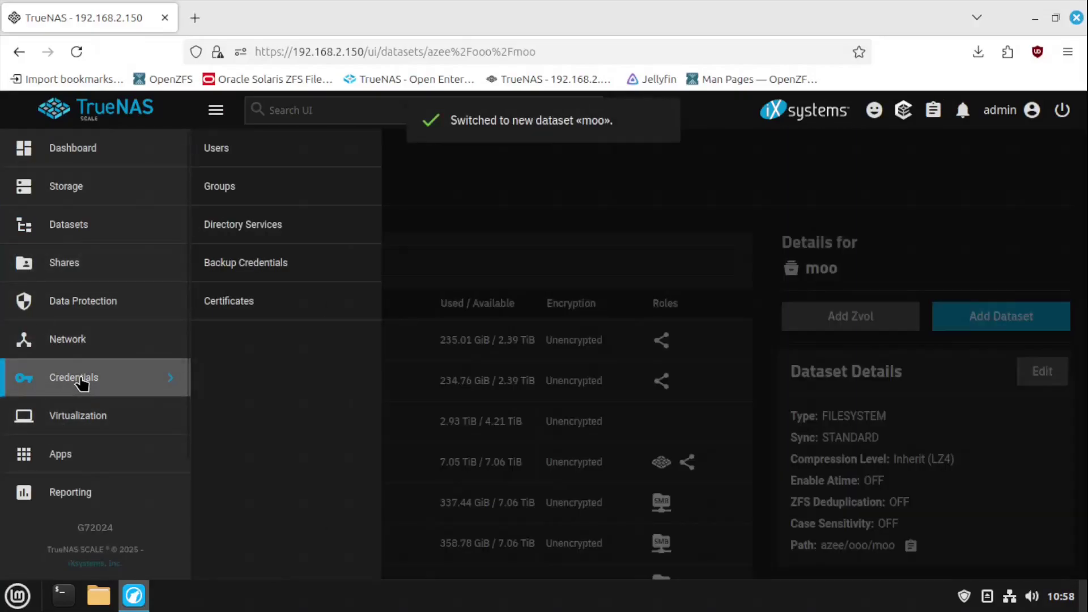
left_click(218, 149)
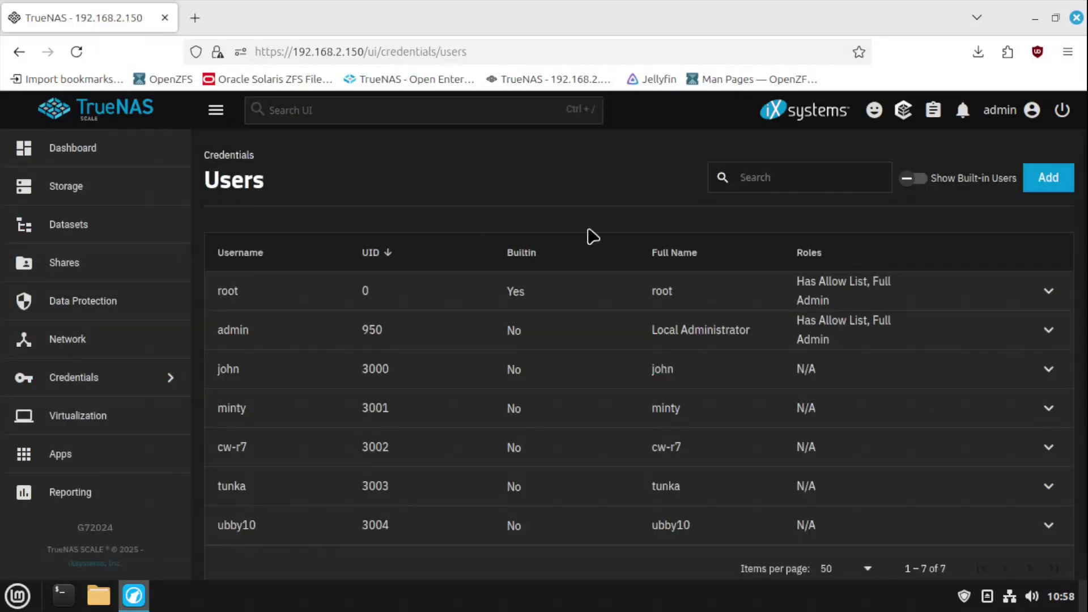
left_click(1049, 178)
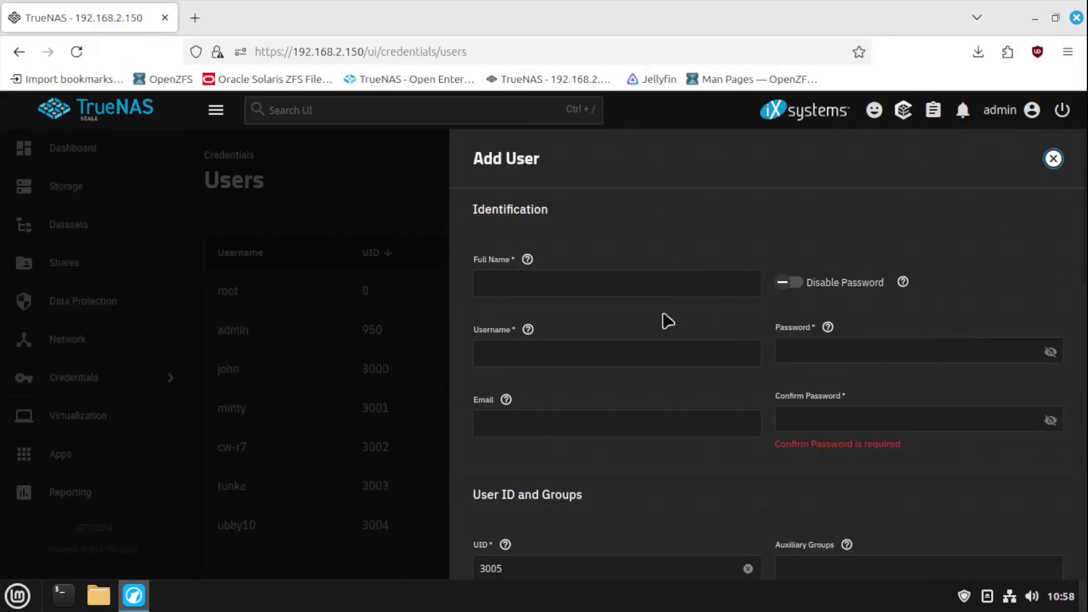
Step: Enter moo as the full name, then enter and confirm the password
left_click(539, 288)
type("moo")
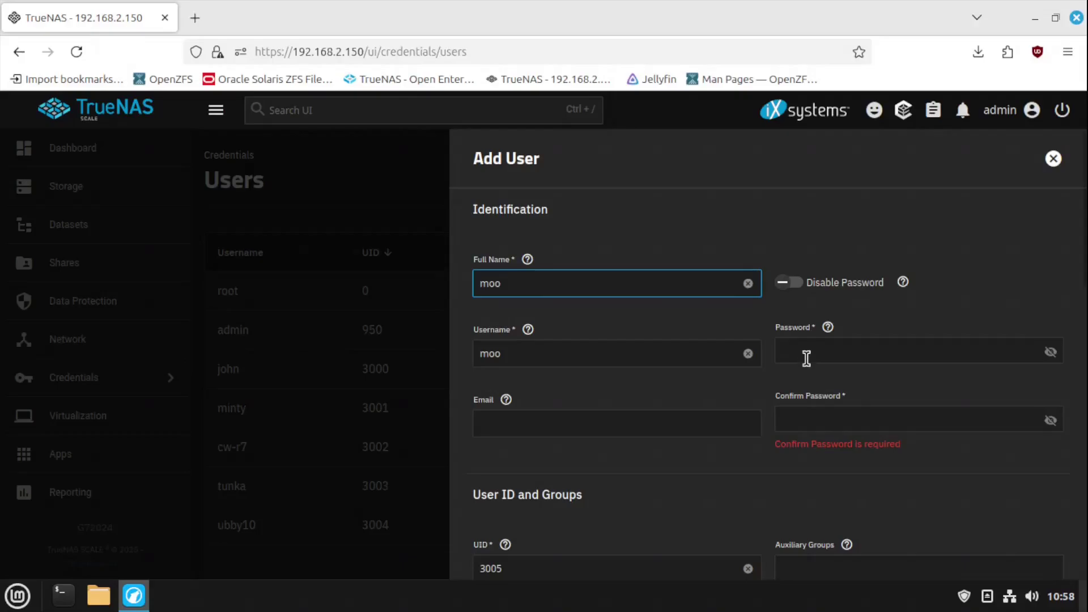
left_click(808, 350)
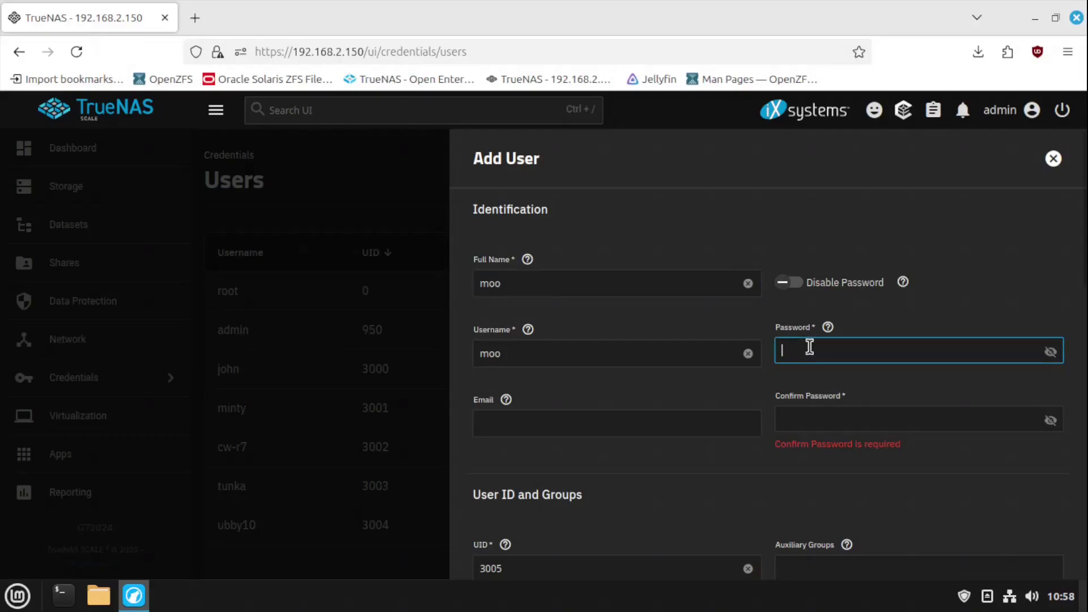
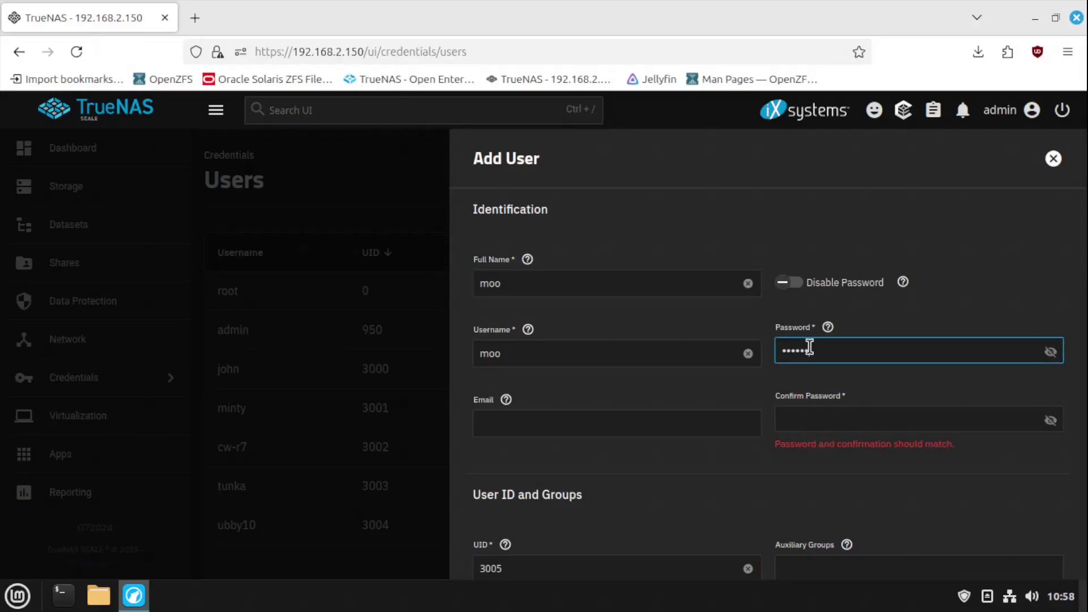
left_click(805, 417)
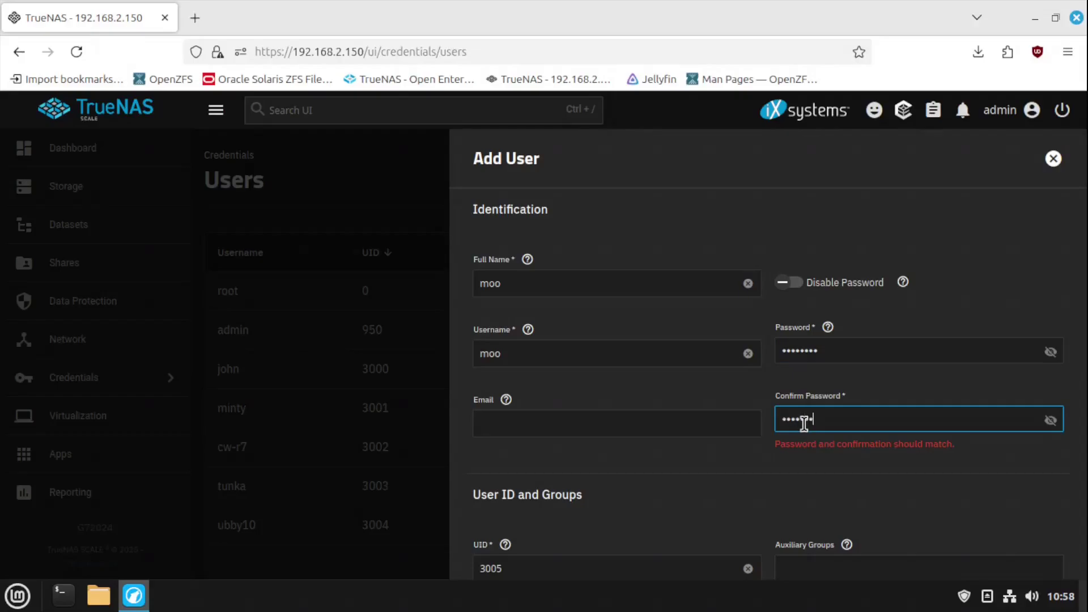
left_click(770, 492)
scroll(769, 491, "down", 5)
scroll(783, 387, "down", 3)
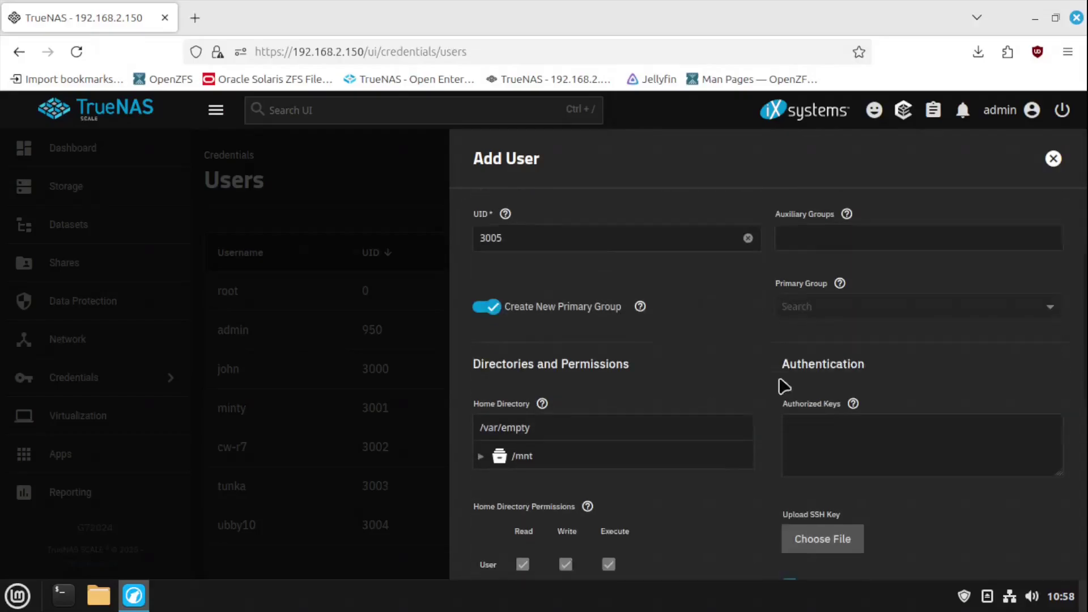
scroll(784, 387, "down", 1)
Step: Pick ftp, ssh and groupb from the Auxiliary Groups dropdown
left_click(795, 228)
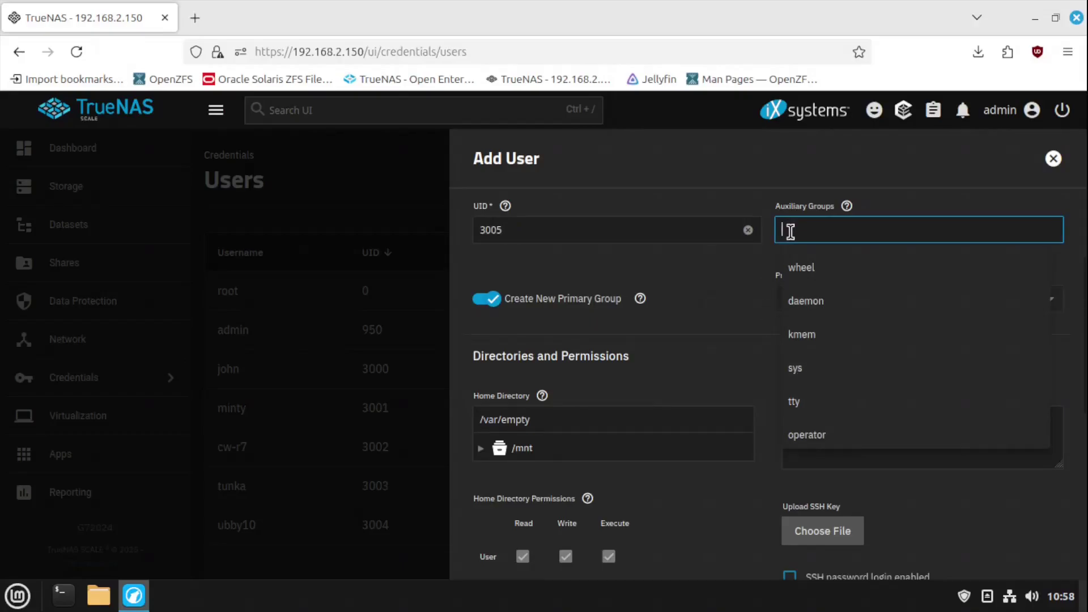
type("ft")
left_click(799, 267)
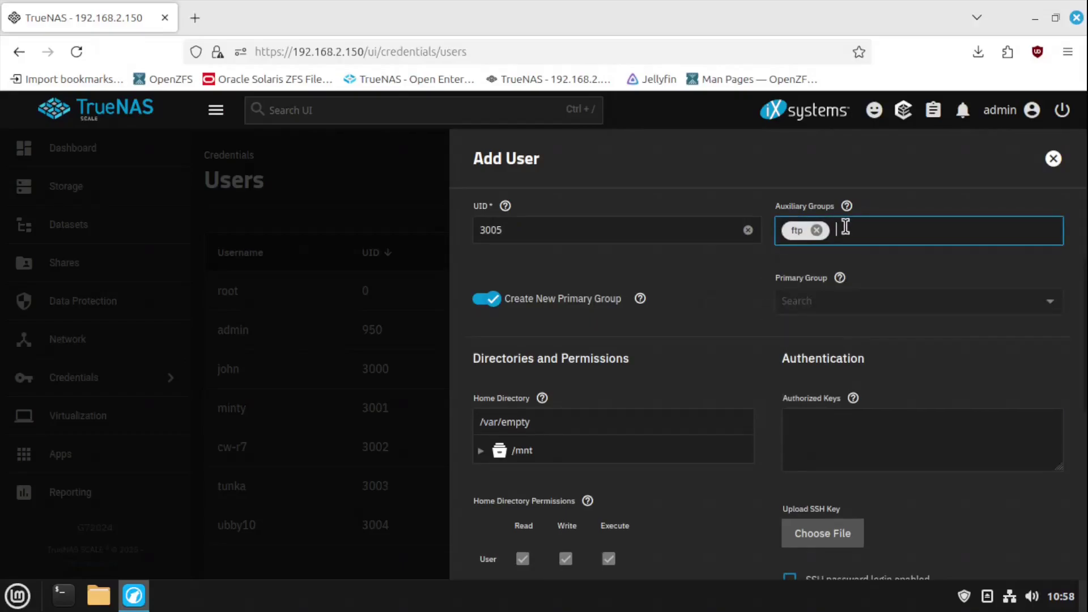
type("s")
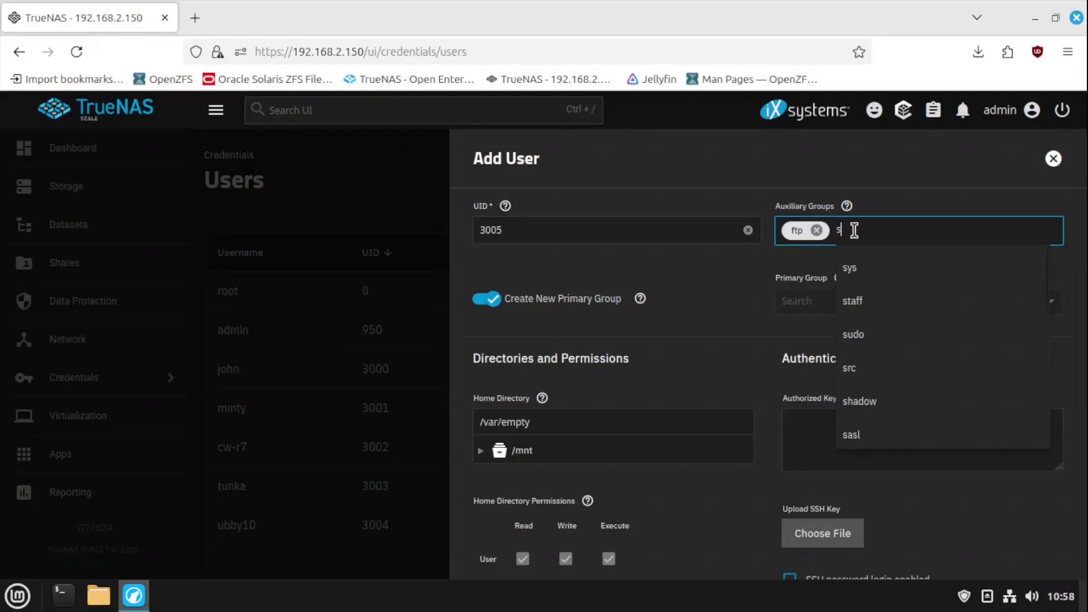
type("s")
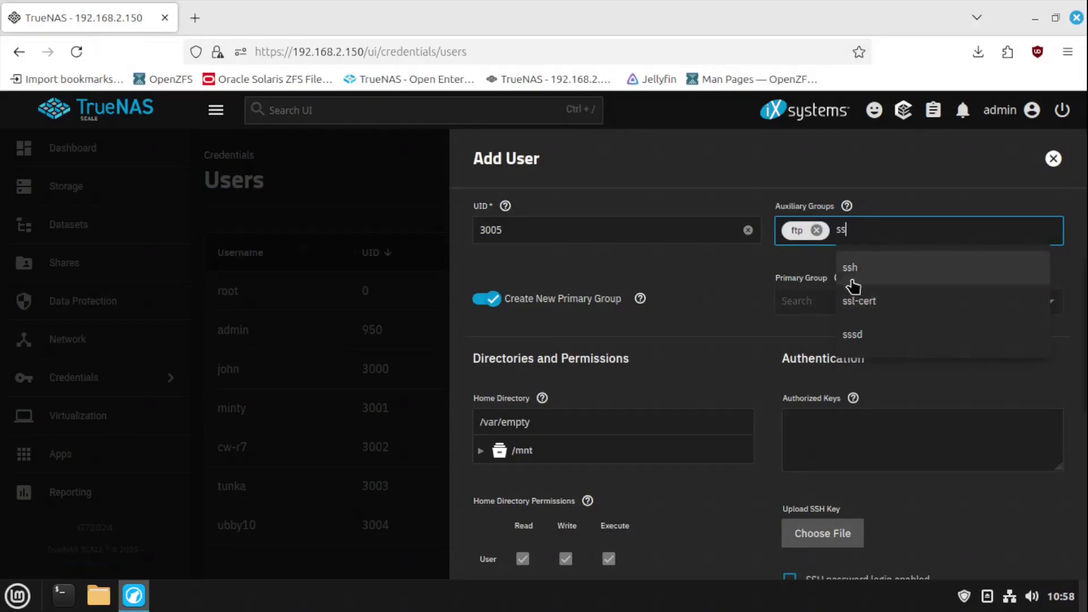
left_click(853, 268)
type("g")
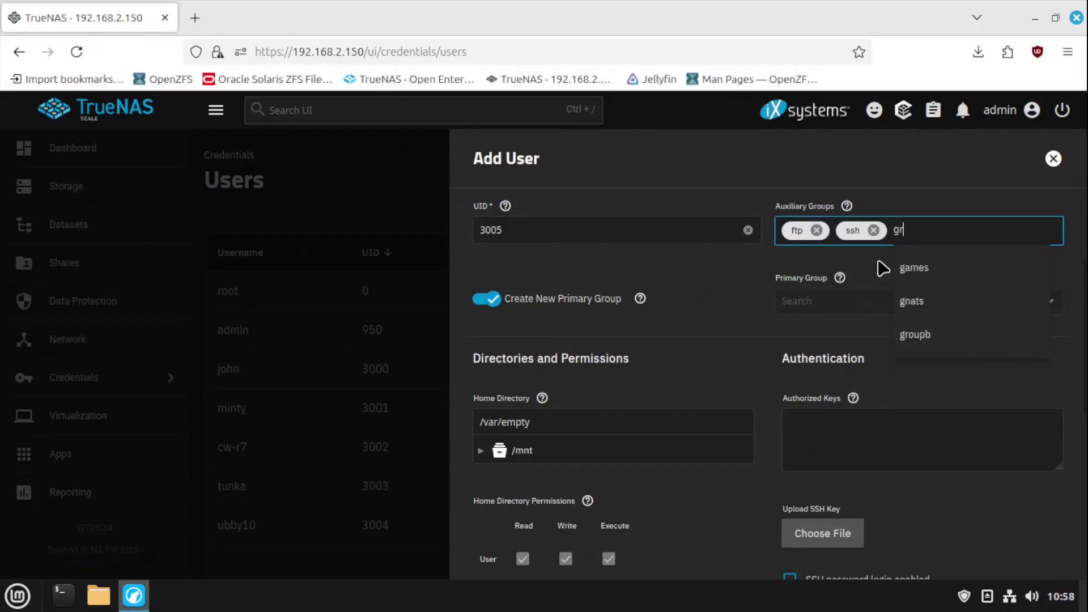
type("r")
left_click(906, 270)
left_click(759, 323)
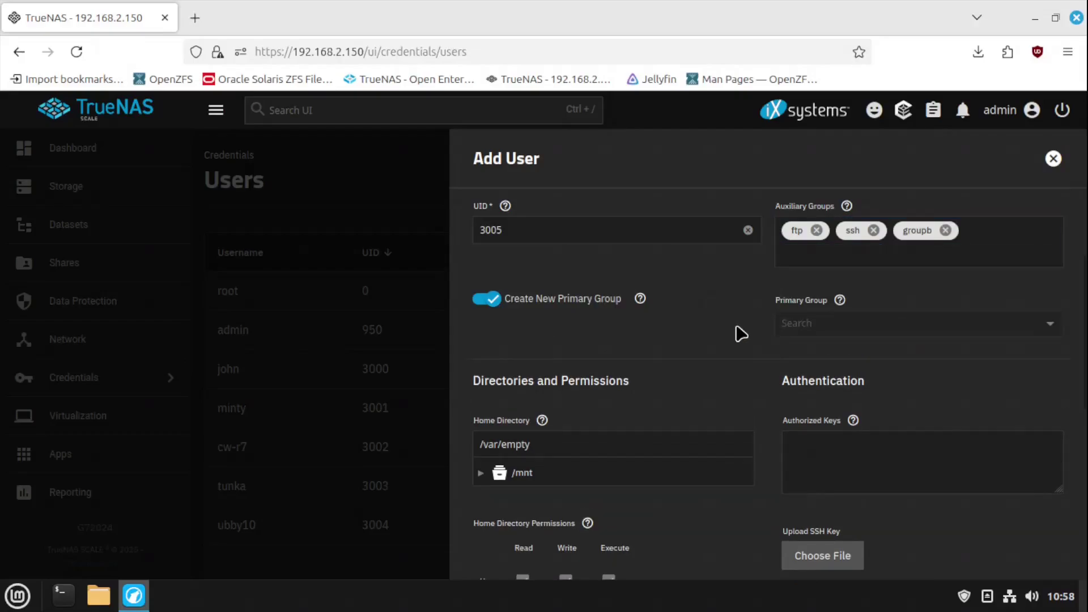
scroll(742, 334, "down", 3)
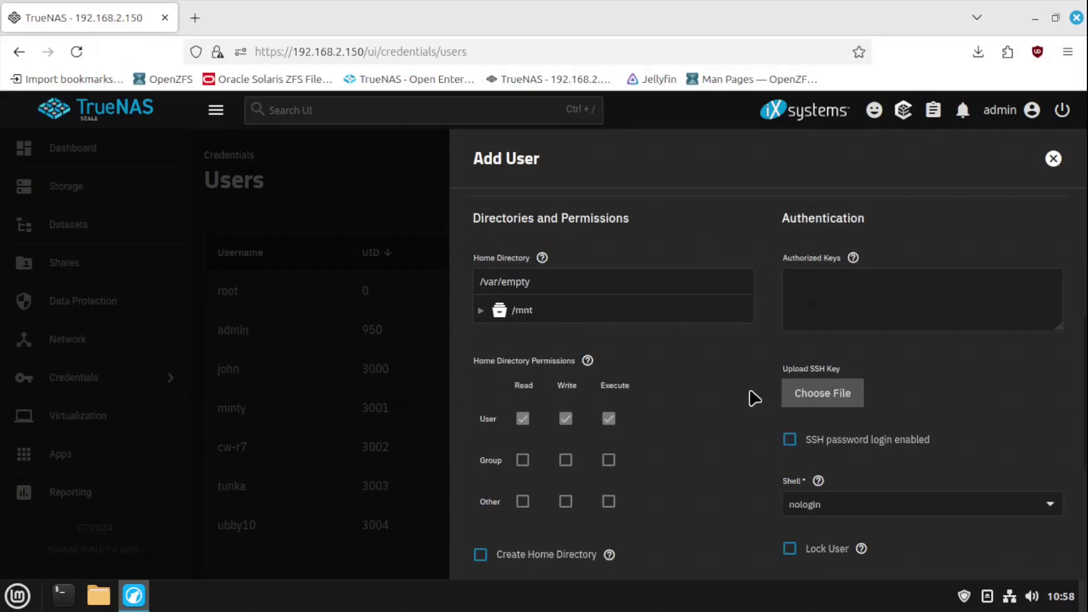
Step: Upload id_moo.pub from the .ssh folder as the user's SSH key
left_click(815, 400)
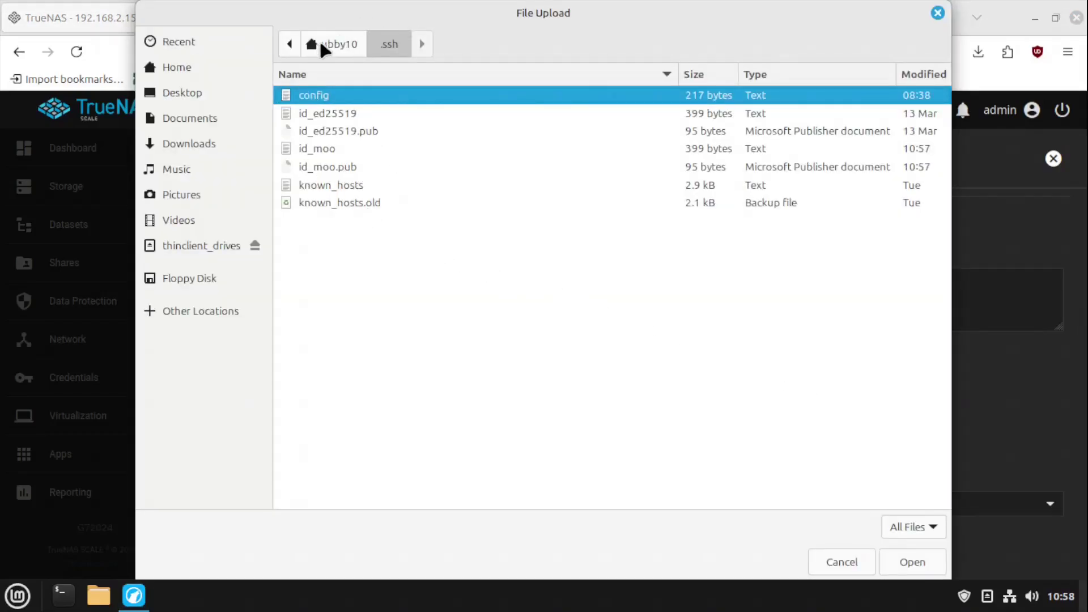
left_click(340, 166)
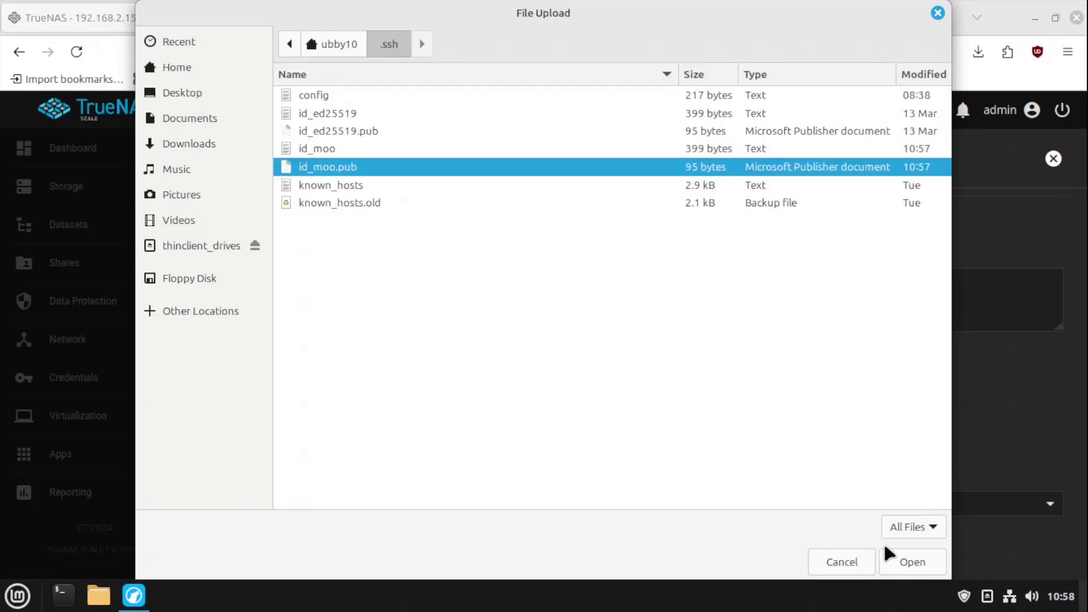
left_click(909, 561)
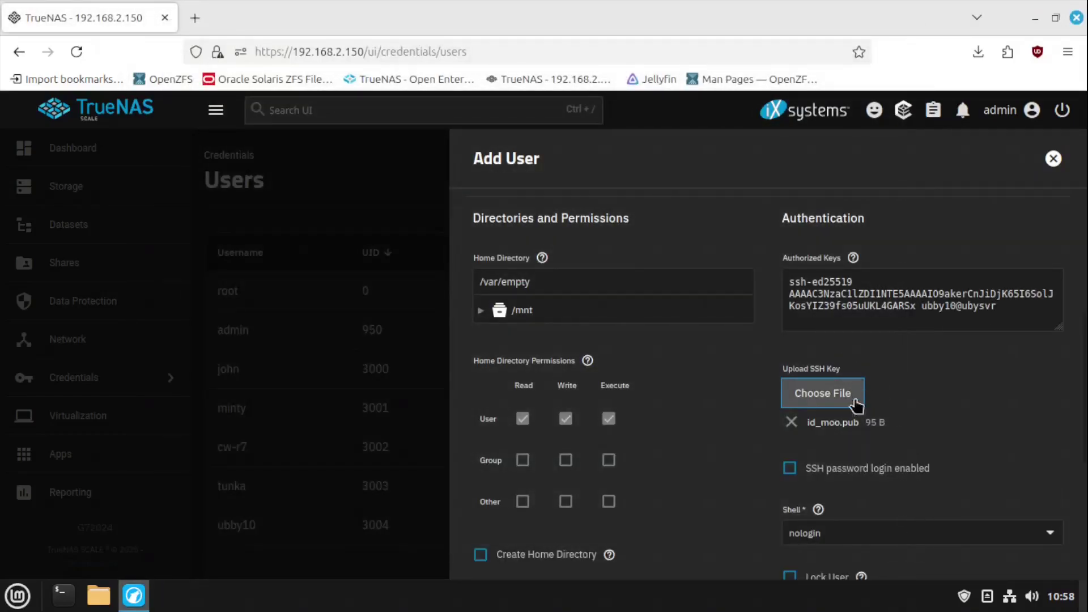
scroll(856, 404, "down", 2)
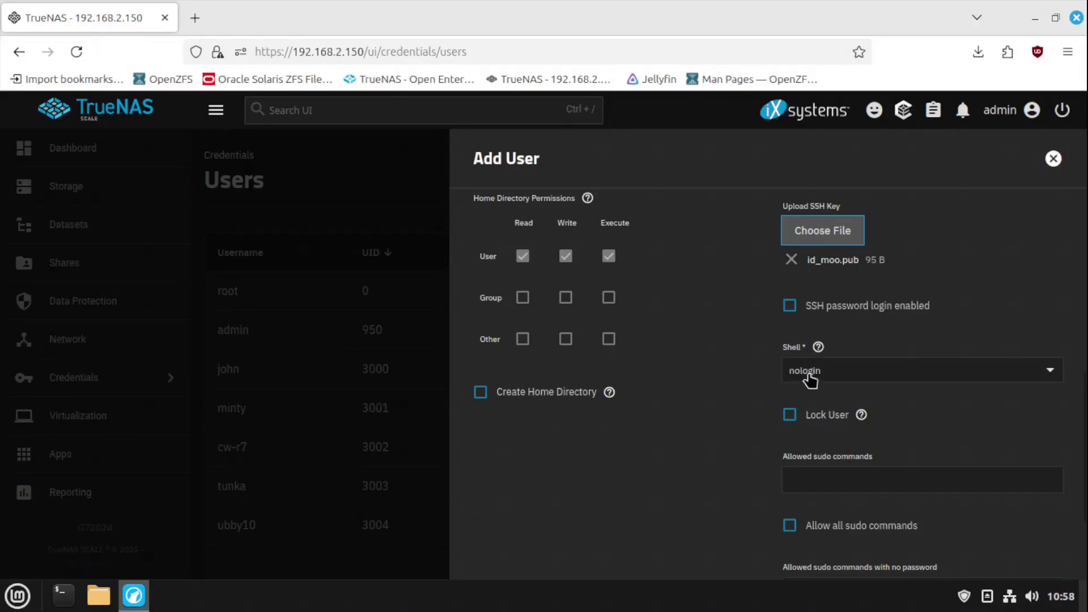
Step: Set the login shell to bash and enable passwordless sudo for all commands
left_click(811, 374)
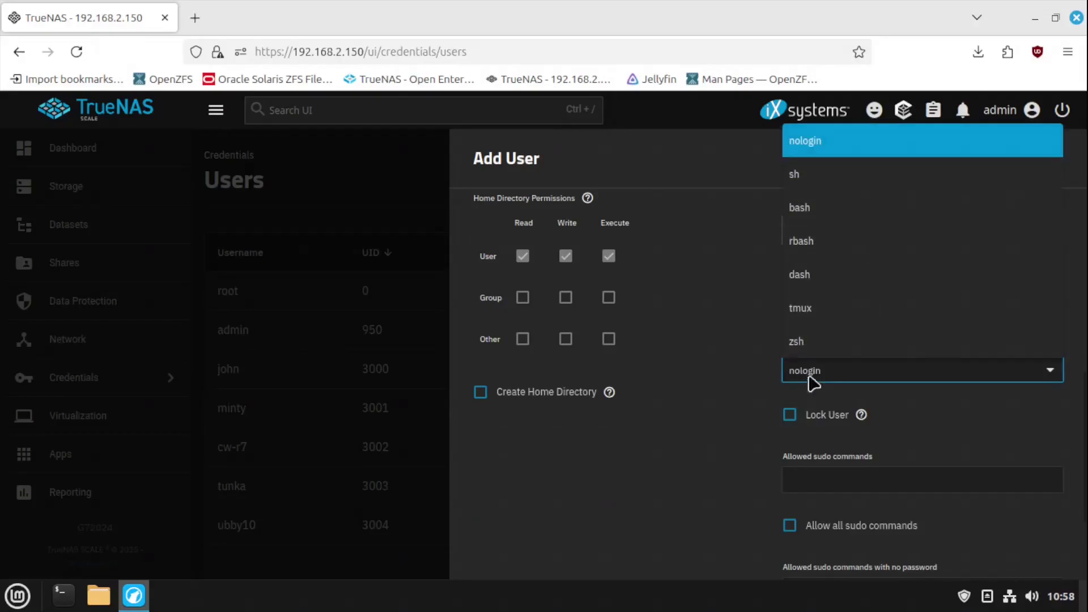
left_click(800, 208)
scroll(755, 486, "down", 3)
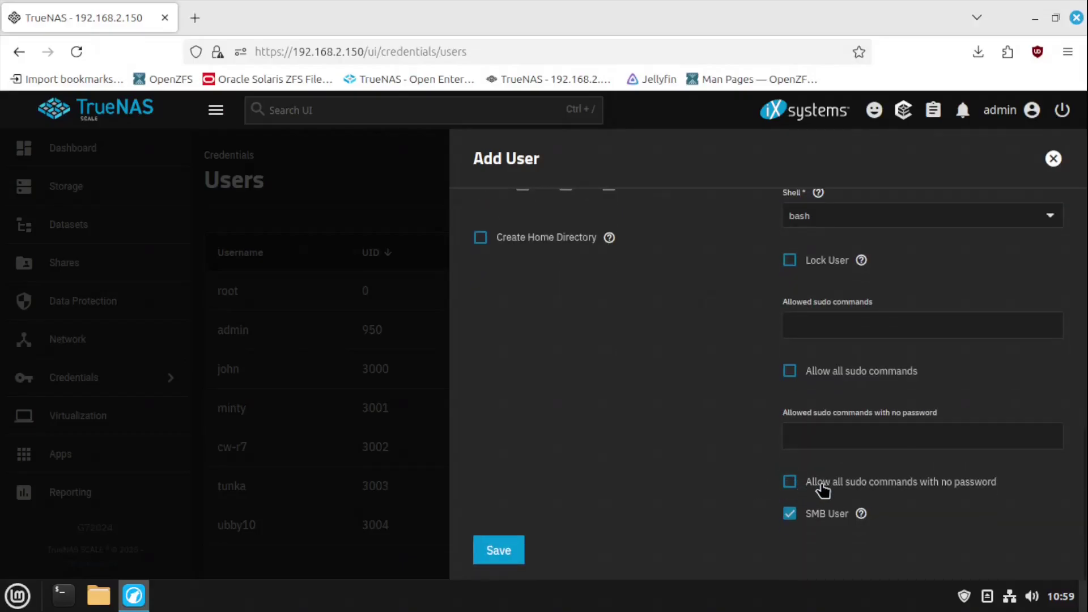
left_click(790, 483)
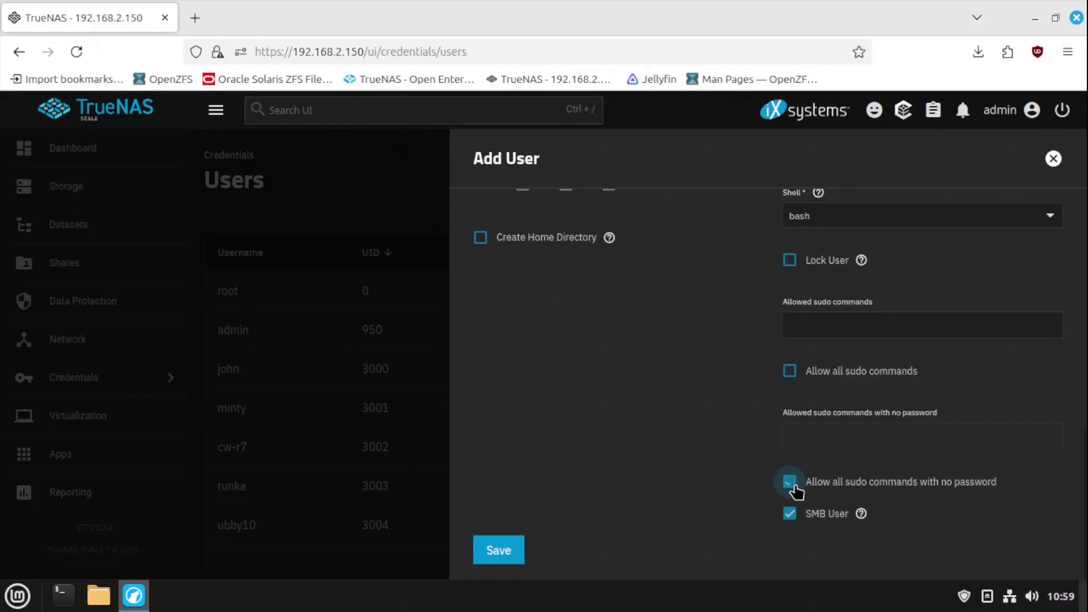
scroll(728, 490, "up", 5)
scroll(727, 489, "up", 3)
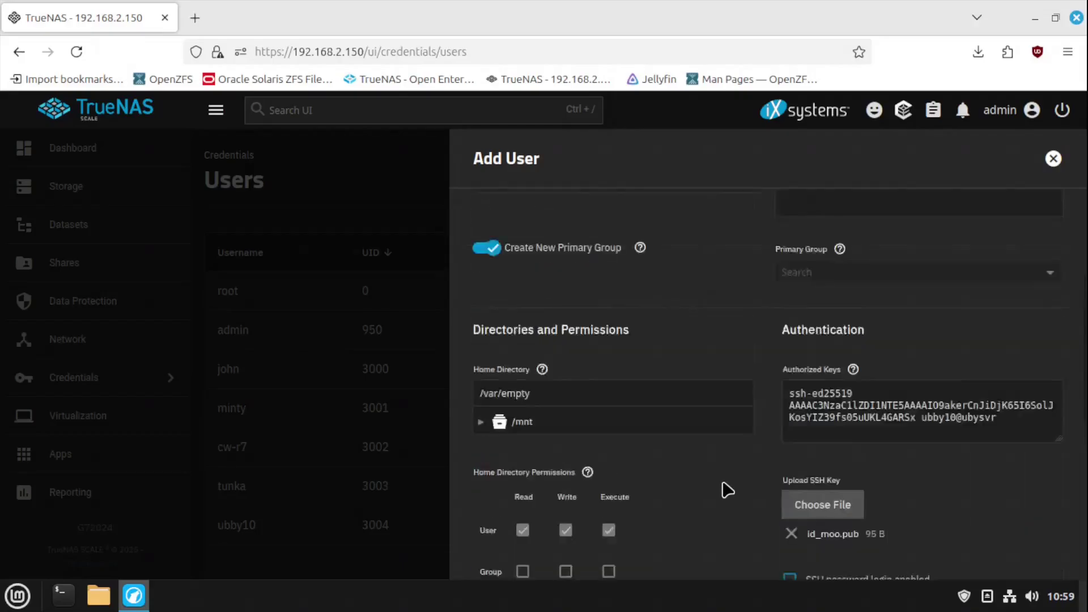
scroll(728, 490, "up", 1)
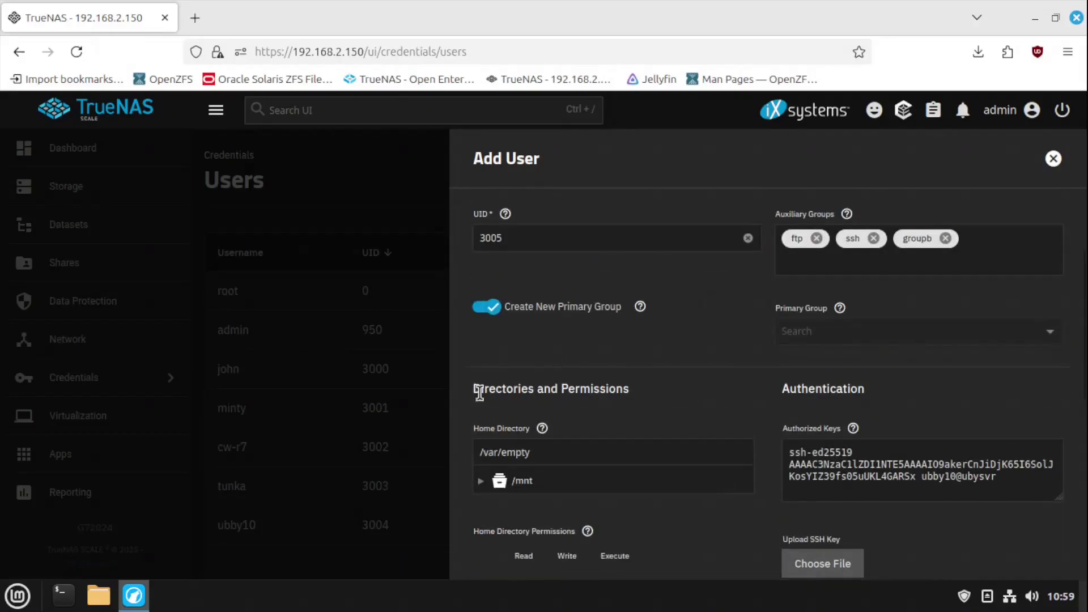
scroll(582, 413, "down", 4)
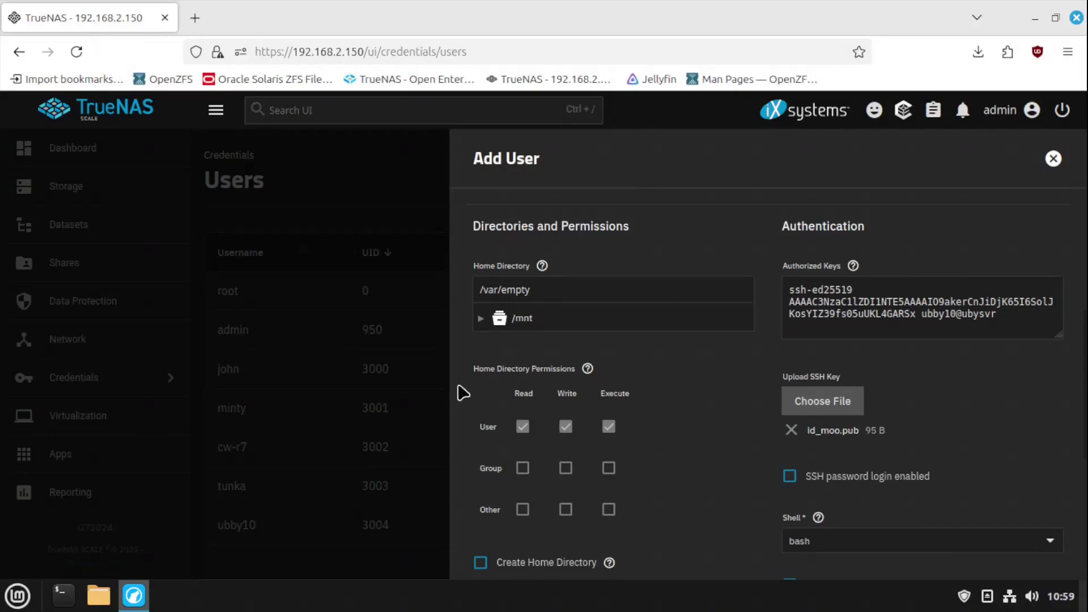
Step: Browse /mnt > azee > ooo in the Home Directory tree and choose the moo dataset
left_click(482, 318)
scroll(485, 340, "down", 3)
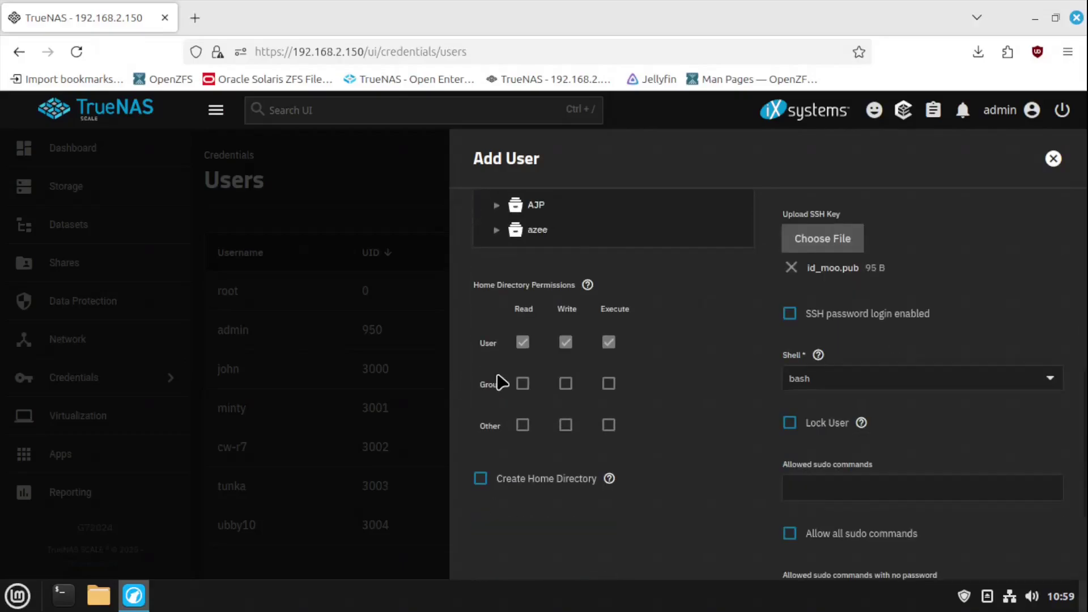
left_click(498, 231)
scroll(510, 340, "down", 3)
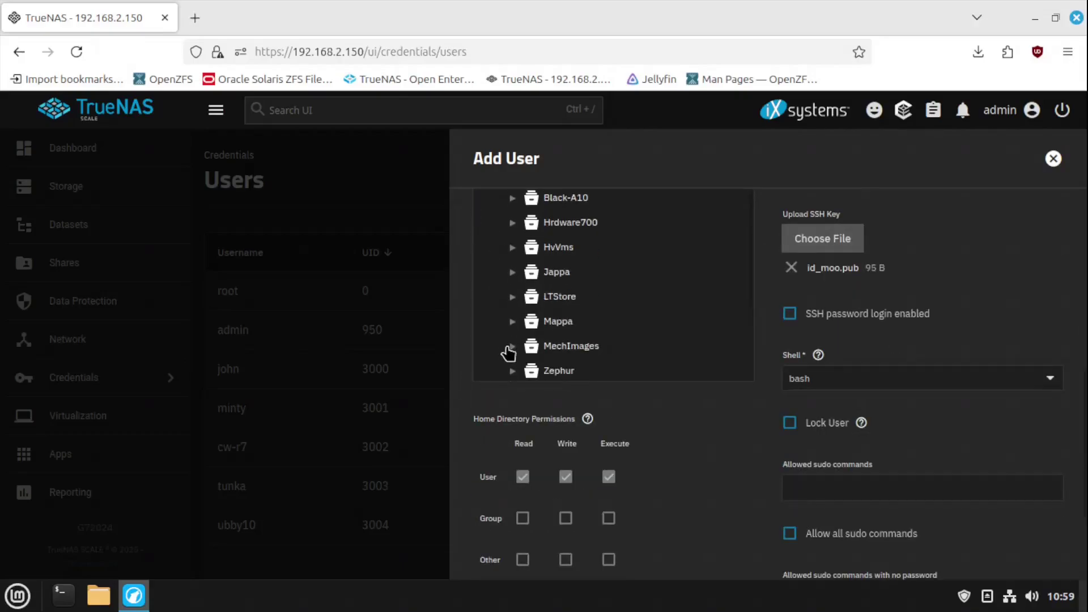
left_click(513, 364)
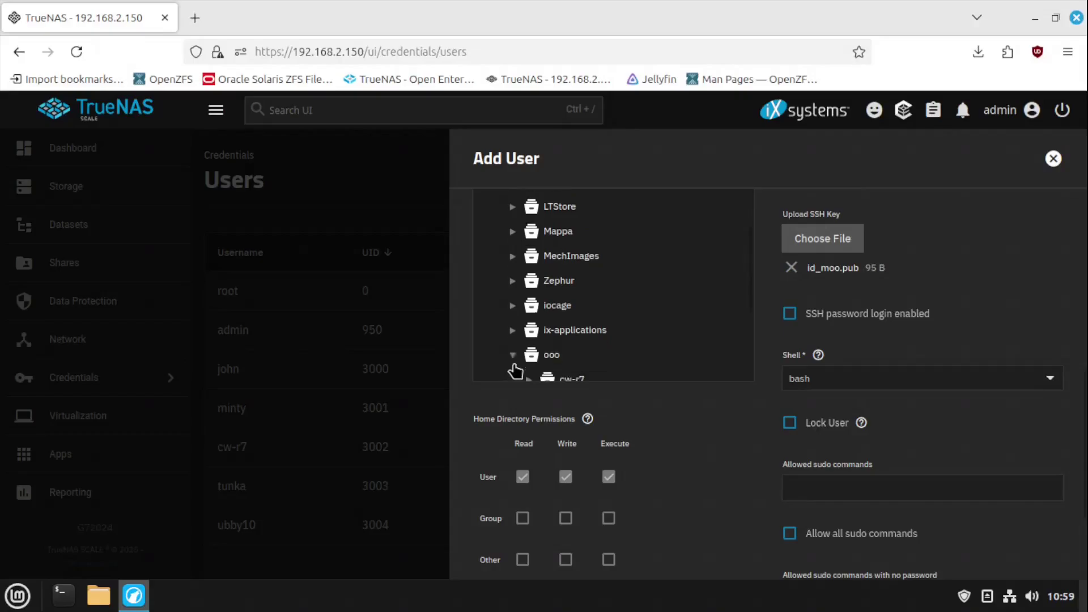
scroll(519, 358, "down", 2)
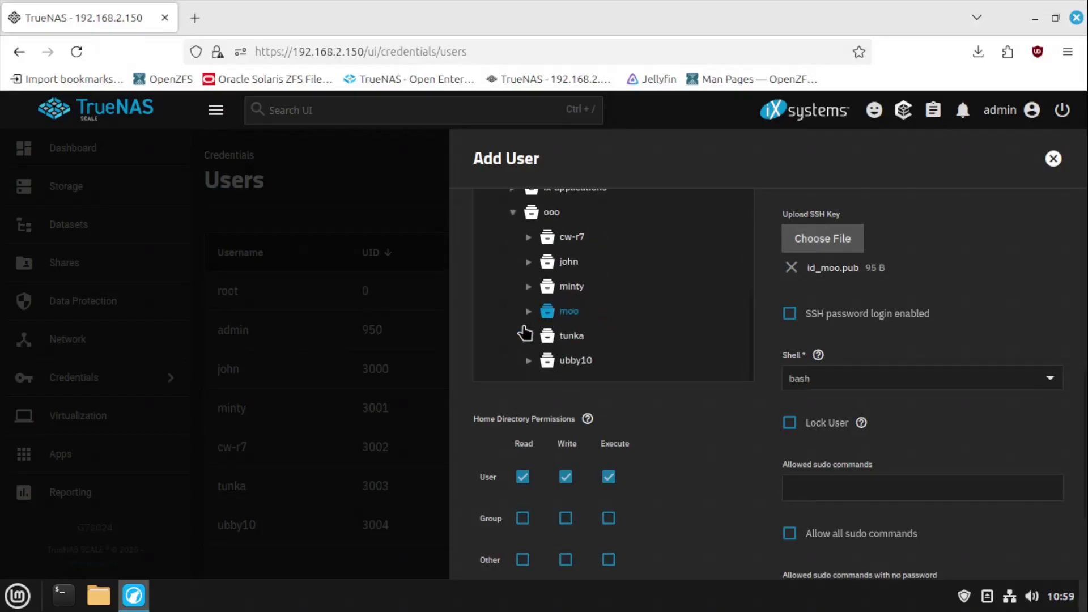
scroll(493, 408, "down", 3)
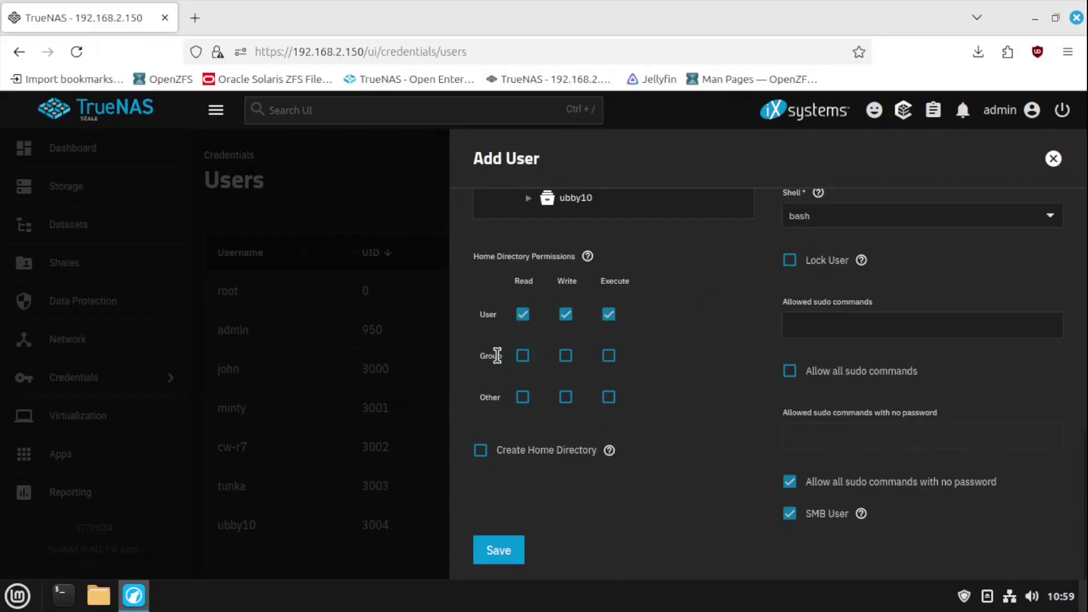
Step: Grant group read, write, execute and others read, execute on the home directory
left_click(523, 355)
left_click(566, 356)
left_click(609, 355)
left_click(523, 397)
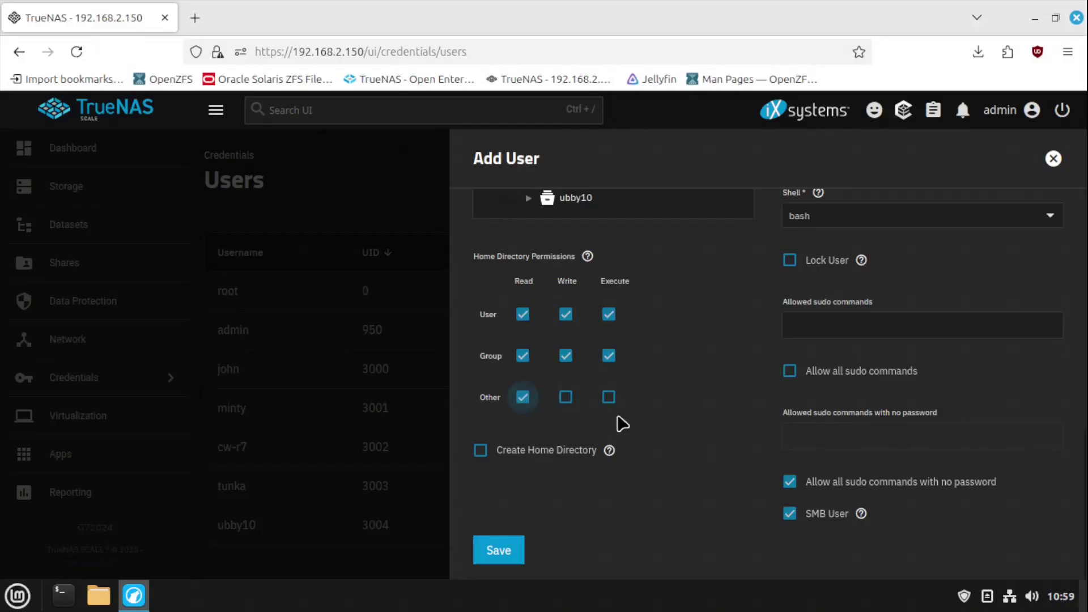
left_click(608, 398)
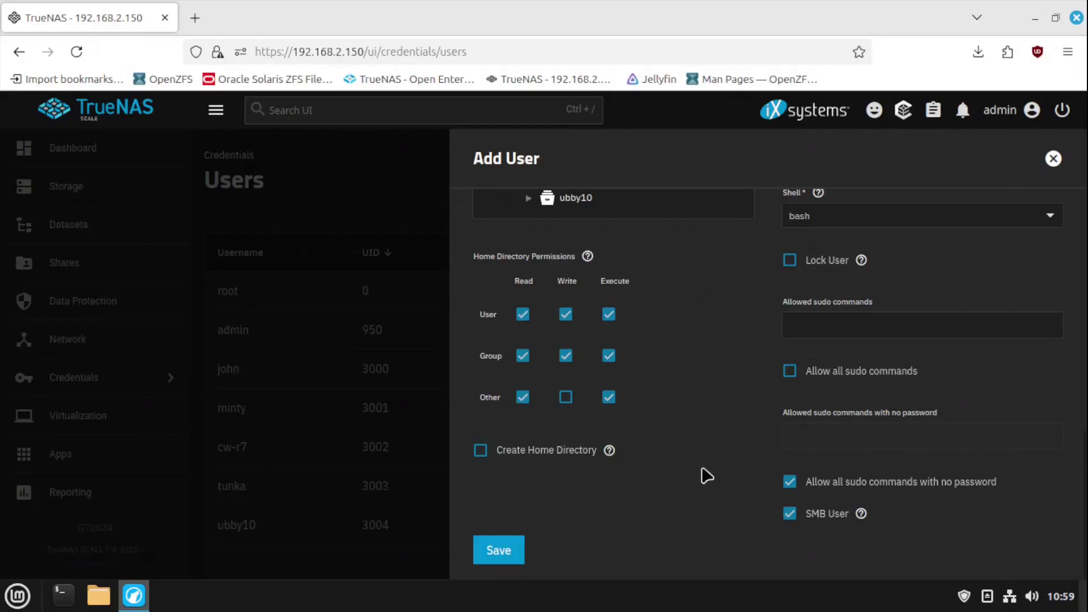
Step: Save user moo, accepting the existing home directory, then log out of admin
left_click(500, 554)
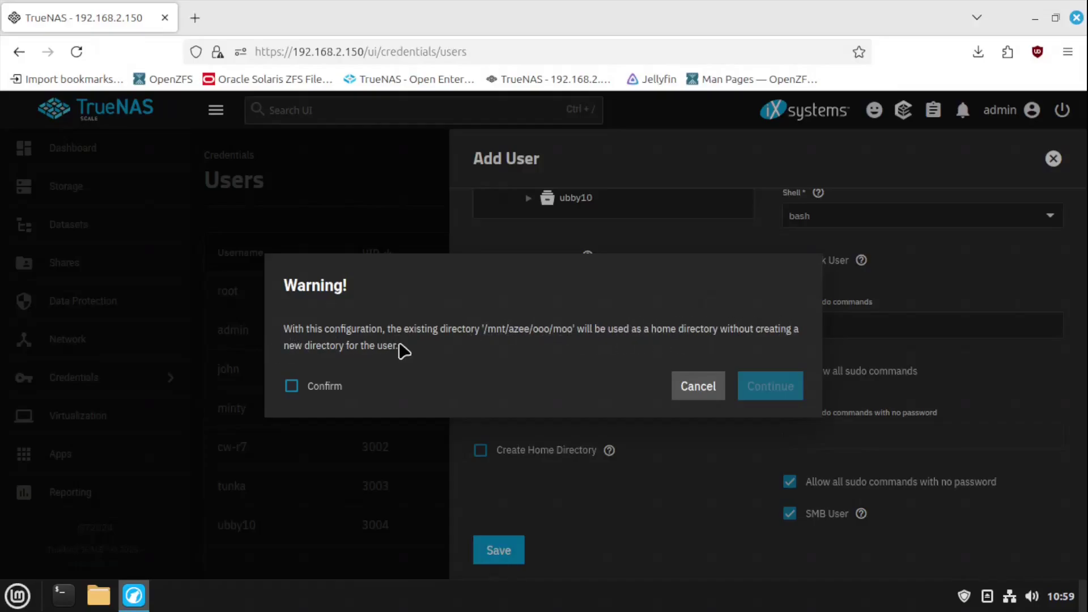
left_click(293, 386)
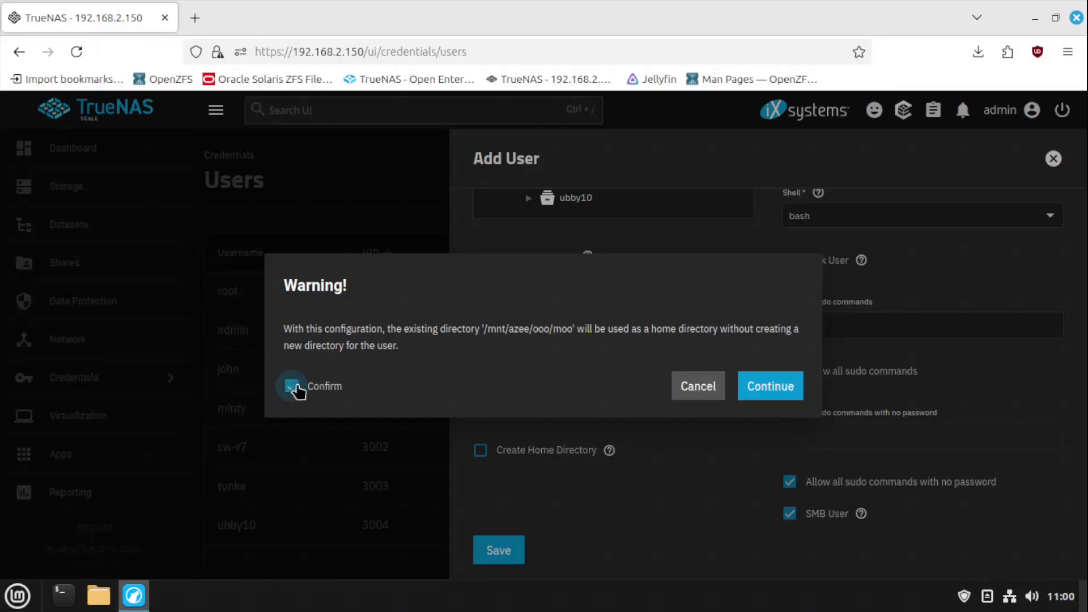
left_click(770, 387)
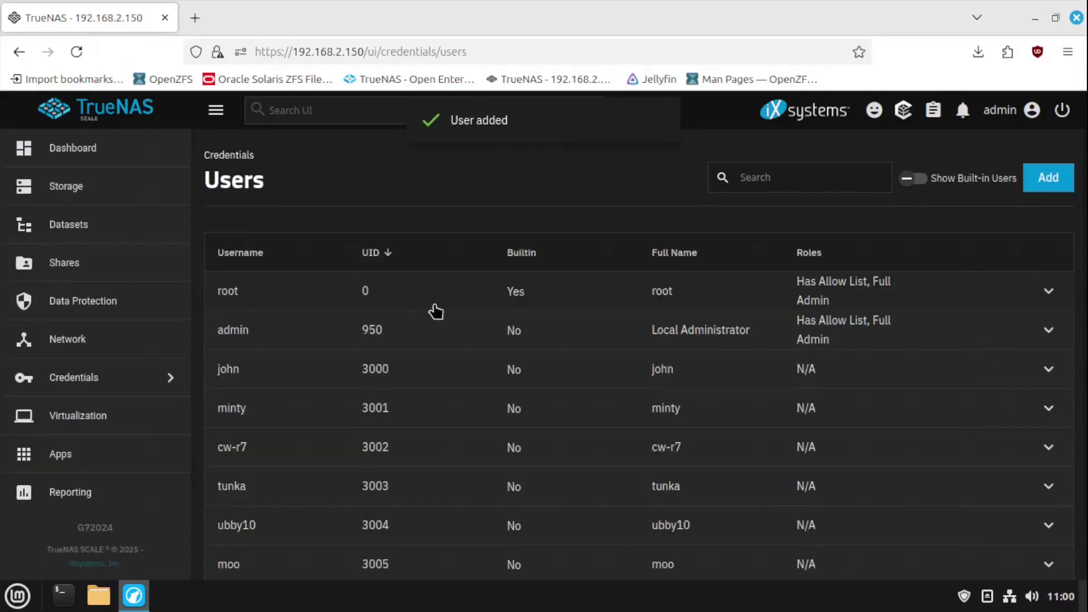
left_click(1031, 110)
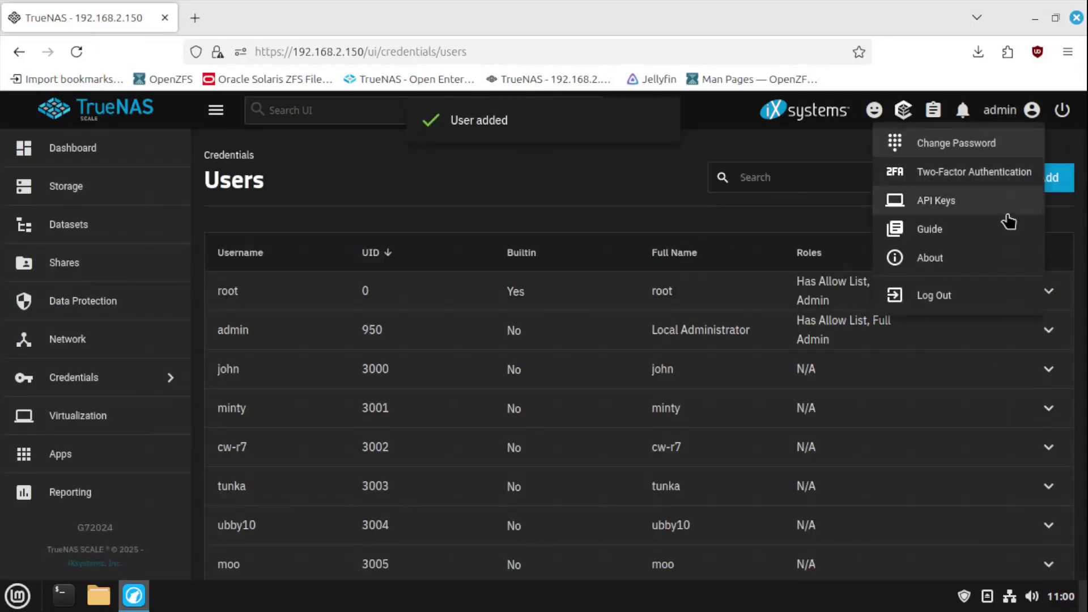
left_click(935, 295)
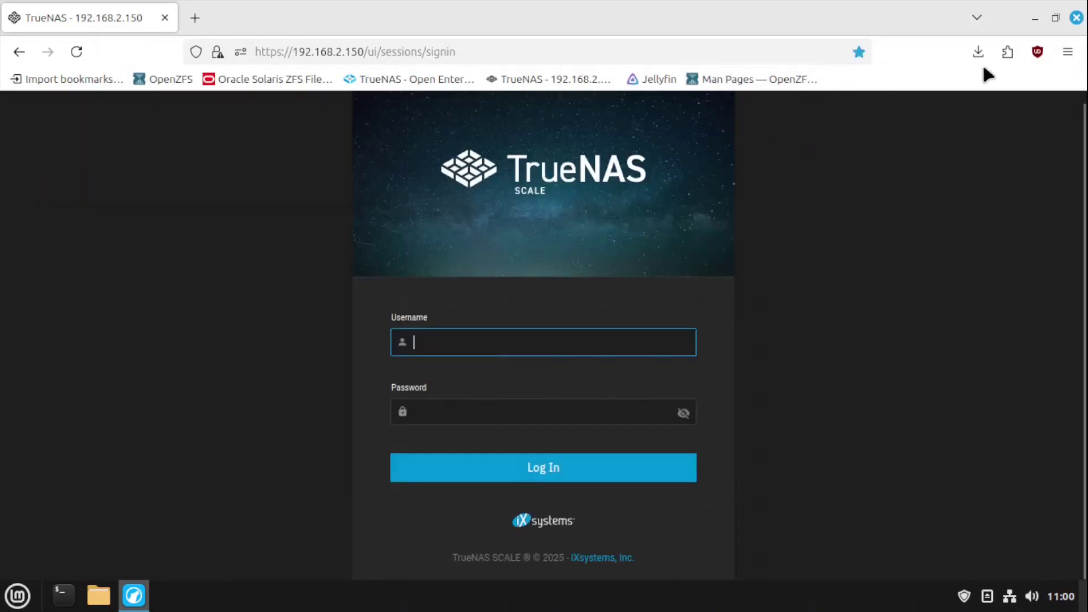
Step: Close the browser and SSH into 192.168.2.150 as moo from a new terminal
left_click(1076, 18)
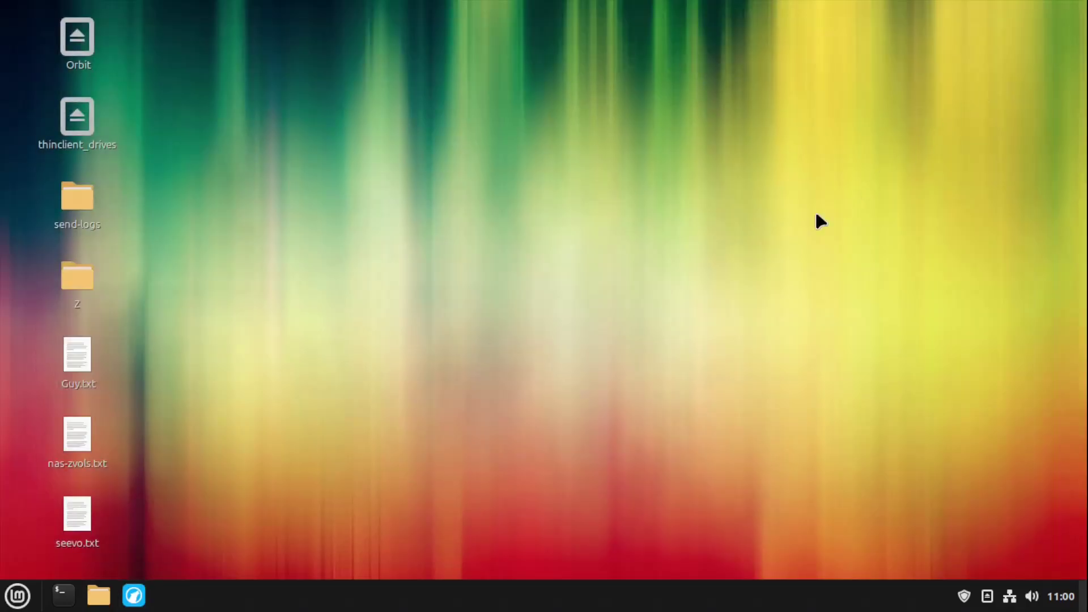
left_click(62, 594)
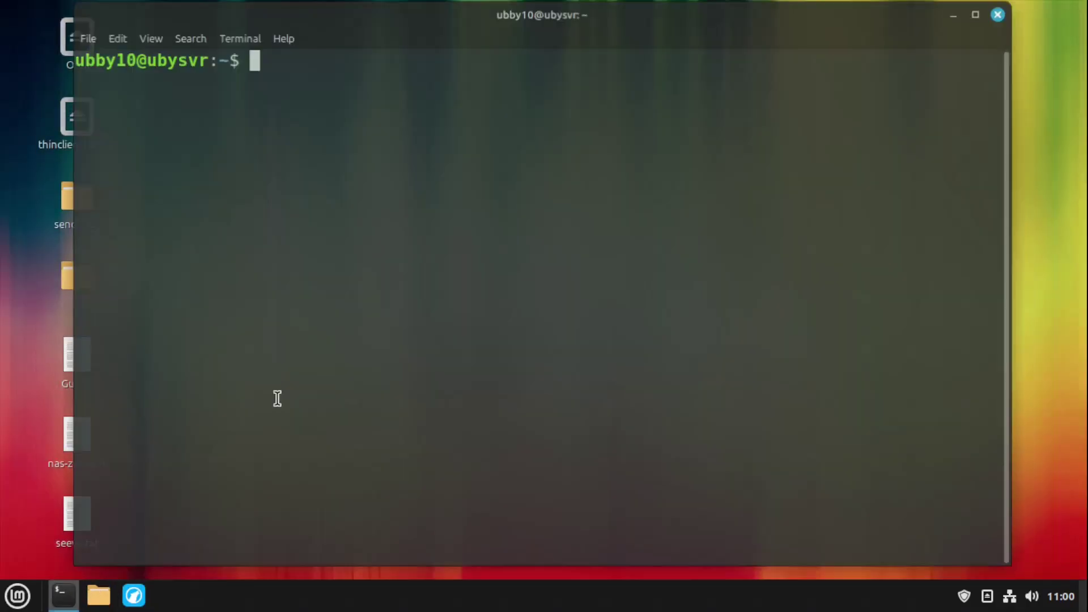
type("ssh ")
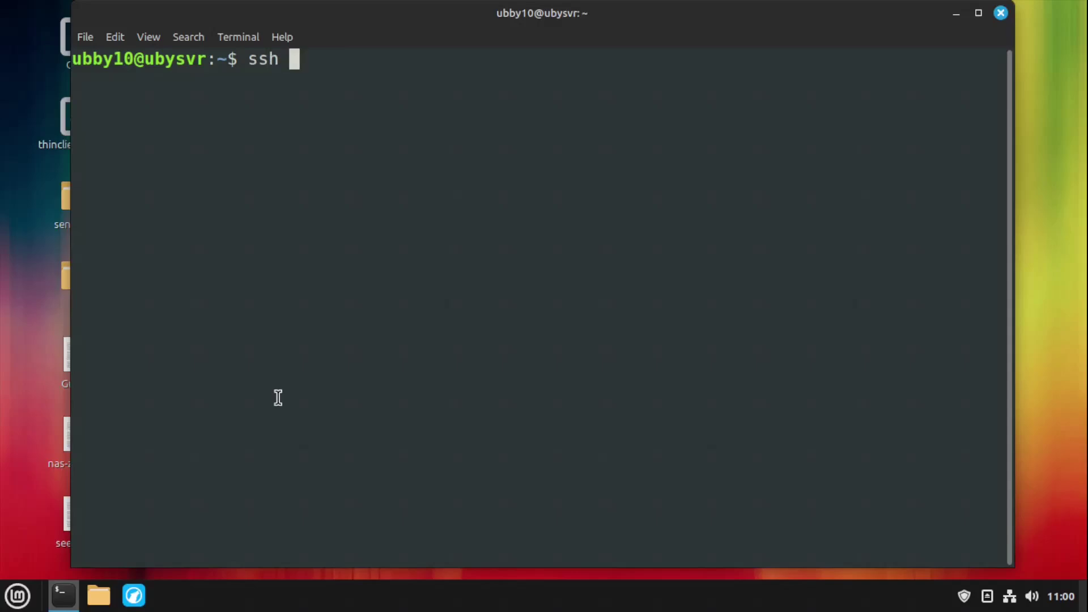
type("moo@")
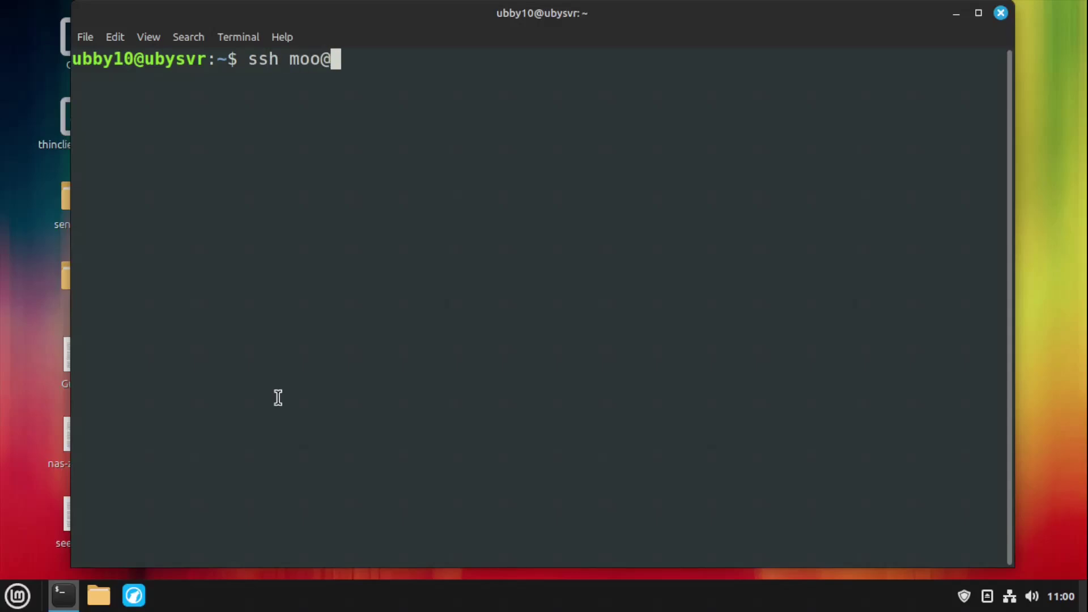
type("192")
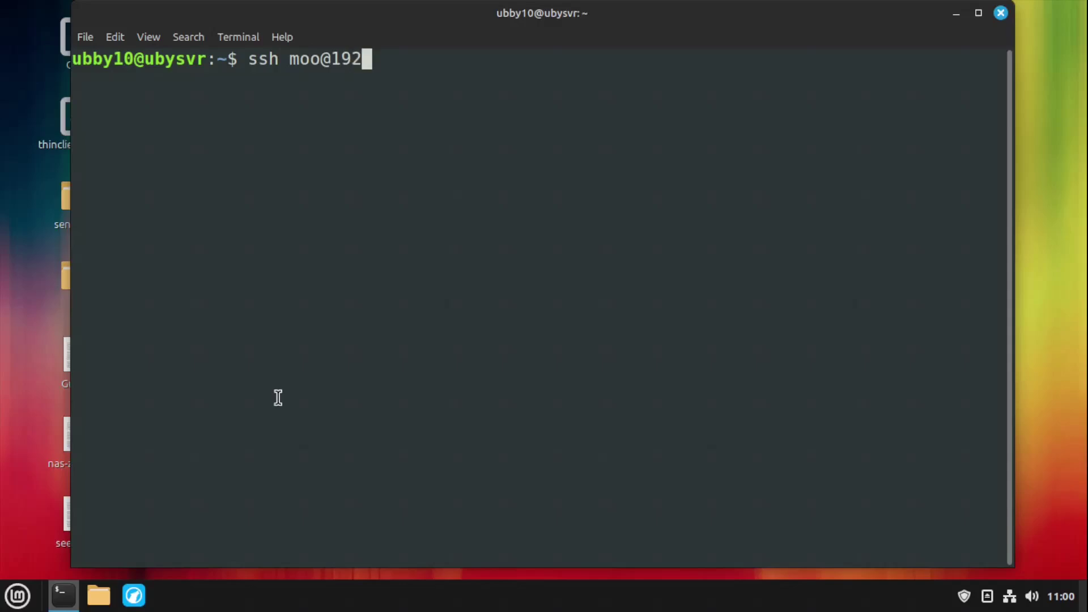
type(".168.2.150")
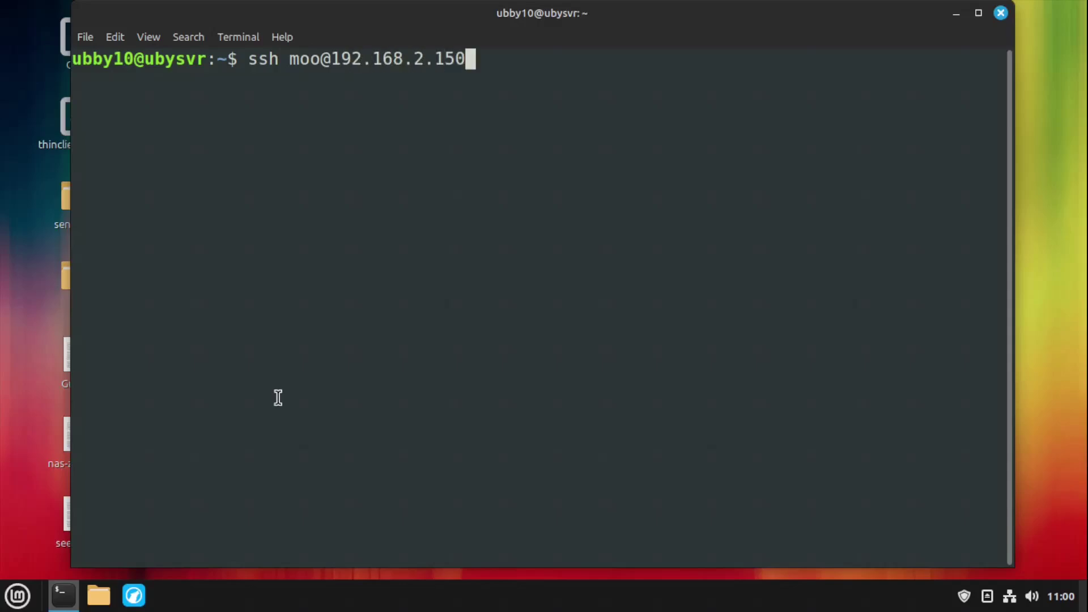
double_click(249, 59)
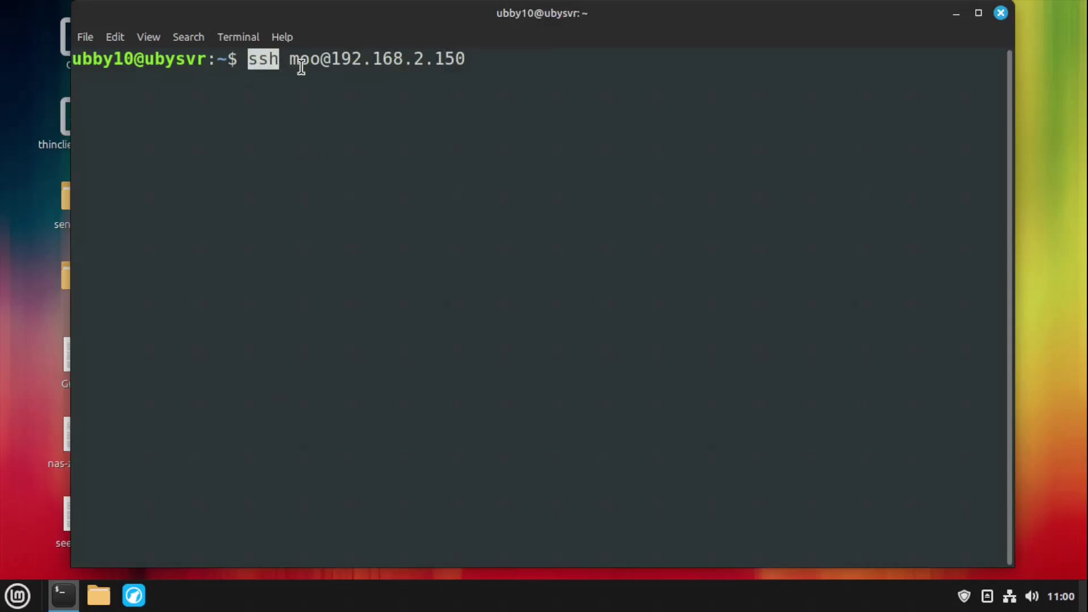
left_click(293, 62)
left_click_drag(332, 58, 446, 57)
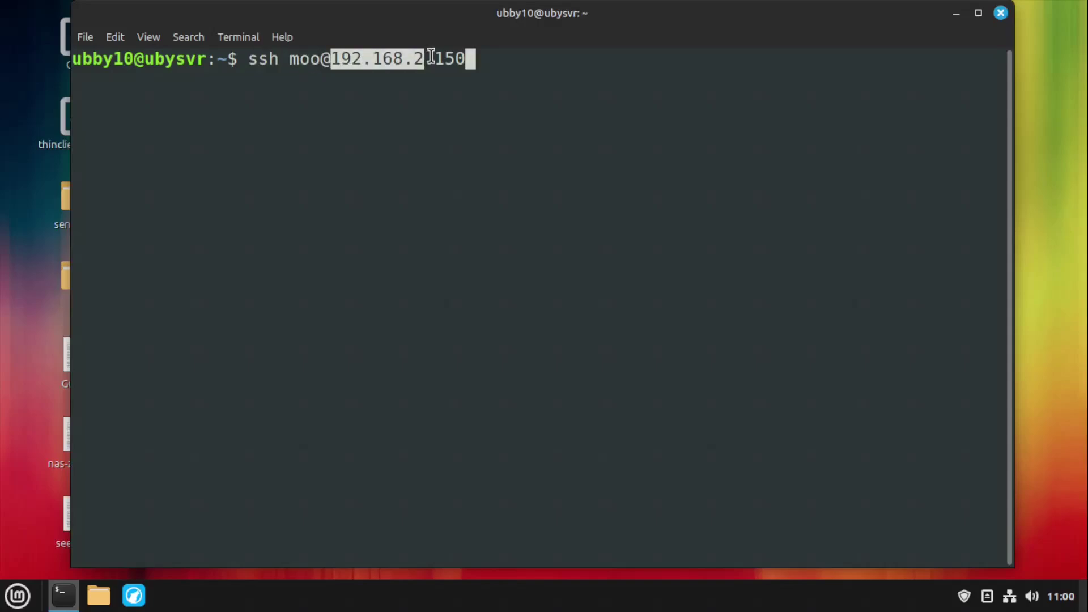
key("Return")
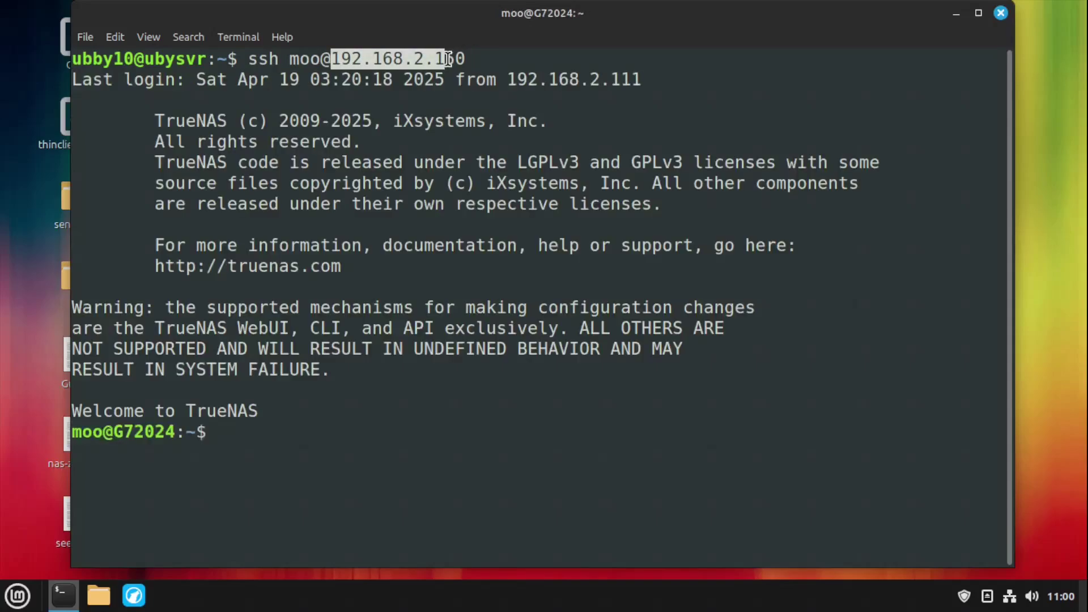
Step: Confirm with pwd that the current directory is /mnt/azee/ooo/moo
left_click_drag(122, 411, 259, 410)
left_click(264, 431)
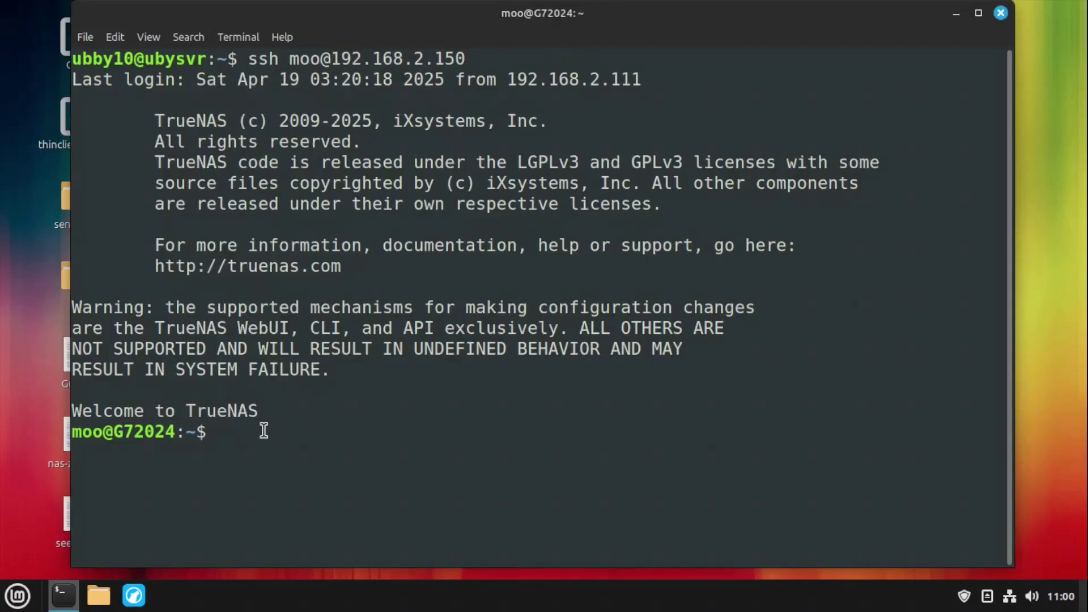
type("pwd")
key("Return")
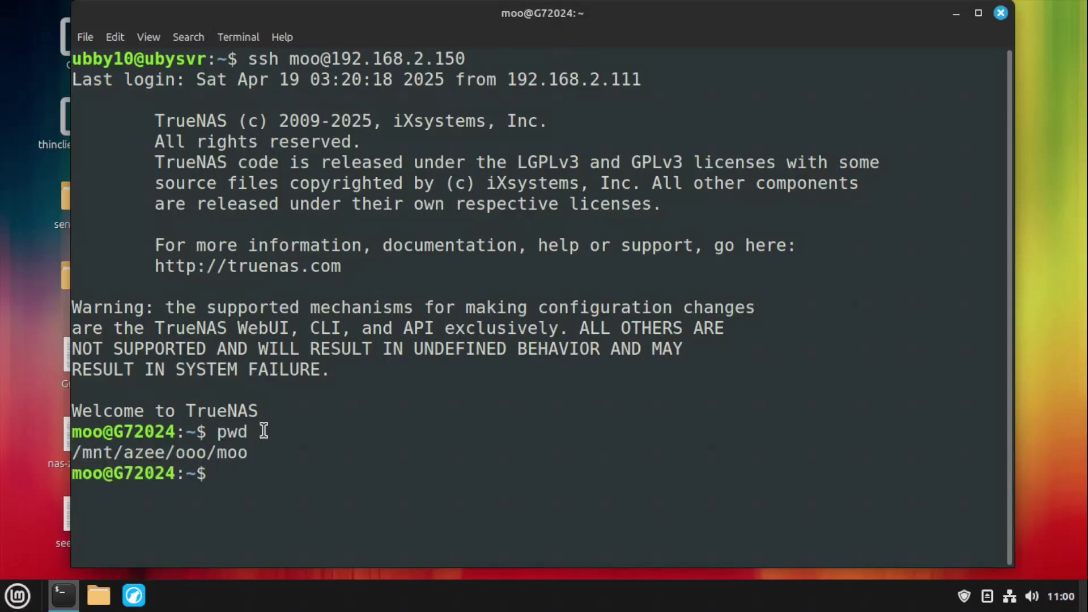
left_click_drag(248, 453, 85, 454)
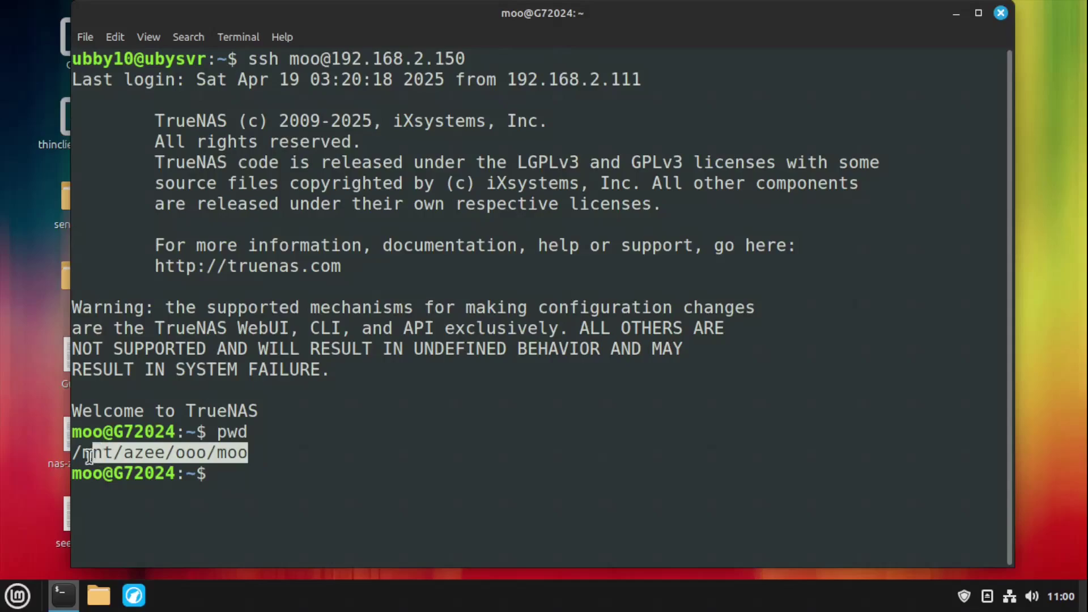
left_click(276, 435)
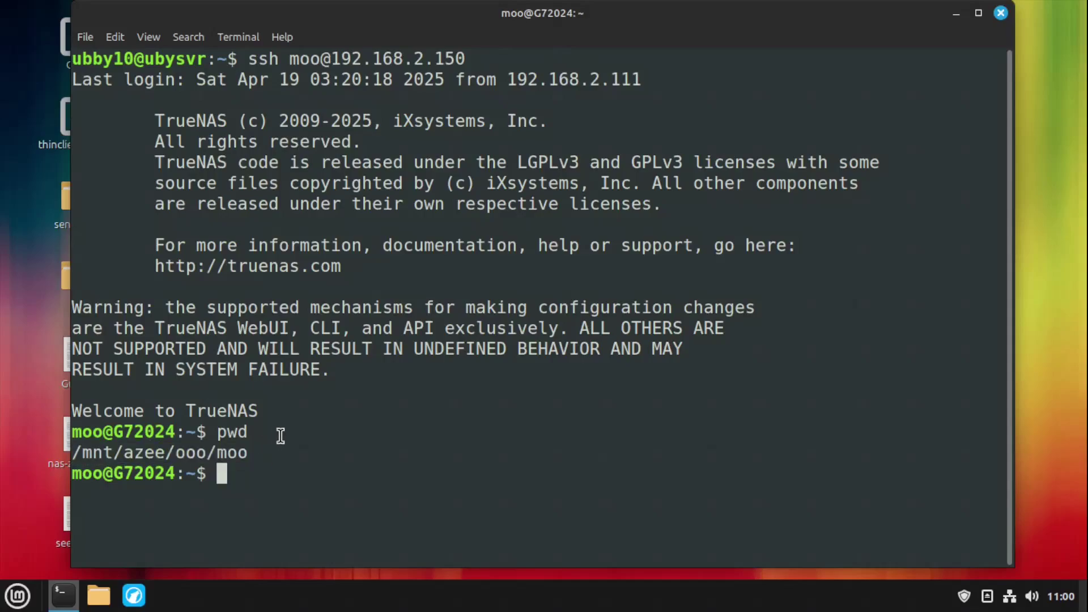
type("ls -")
type("ahl")
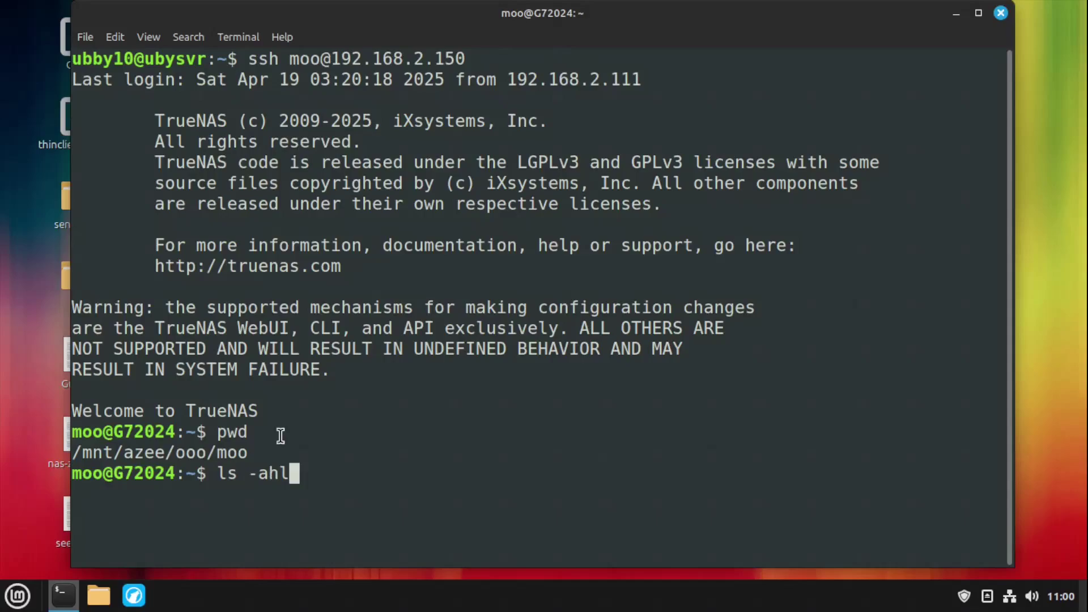
Step: List .bashrc, .profile and .ssh with ls -ahl, then exit SSH and close the terminal
key("Return")
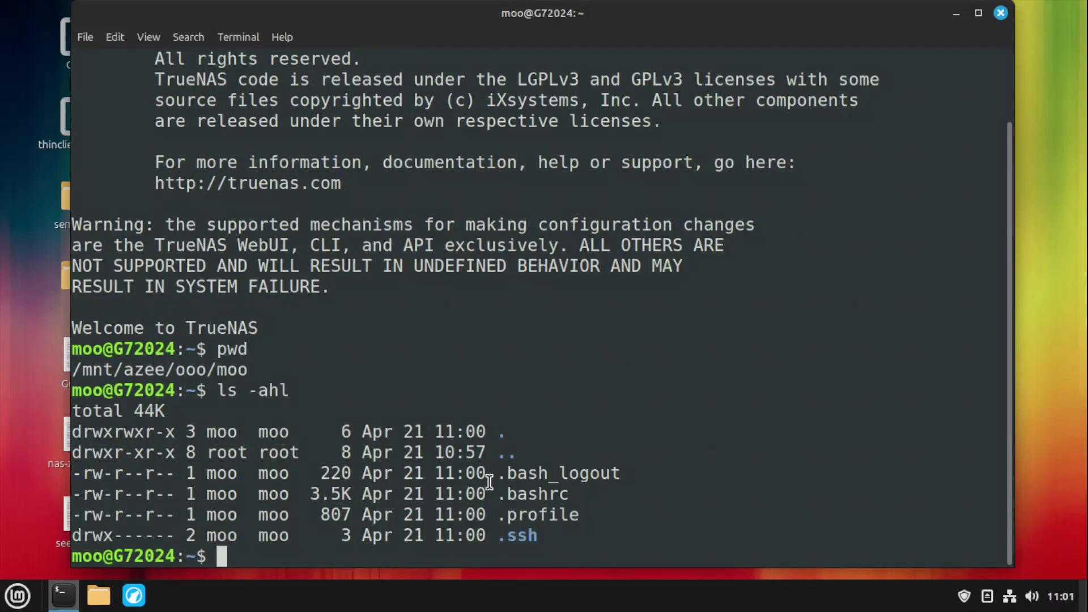
mouse_move(494, 453)
left_mouse_down()
mouse_move(497, 530)
mouse_move(574, 536)
left_mouse_up()
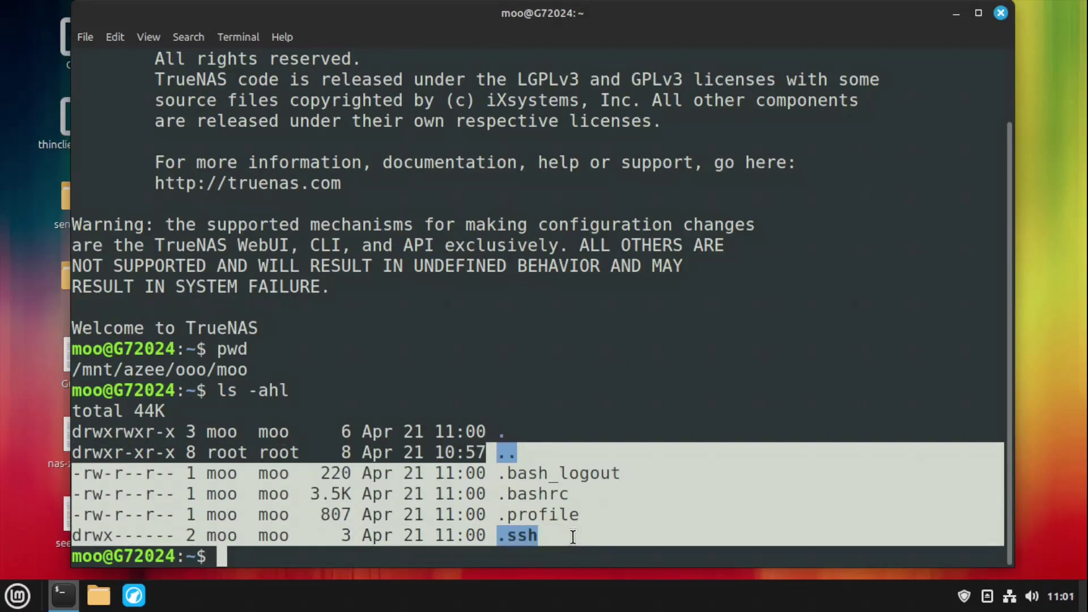
left_click(347, 376)
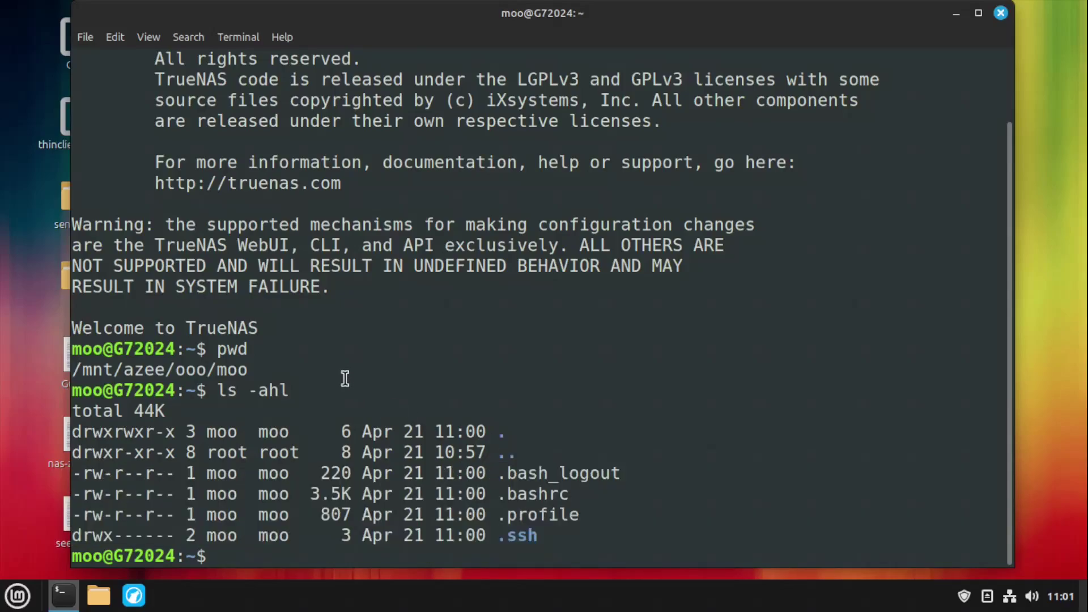
type("exit")
key("Return")
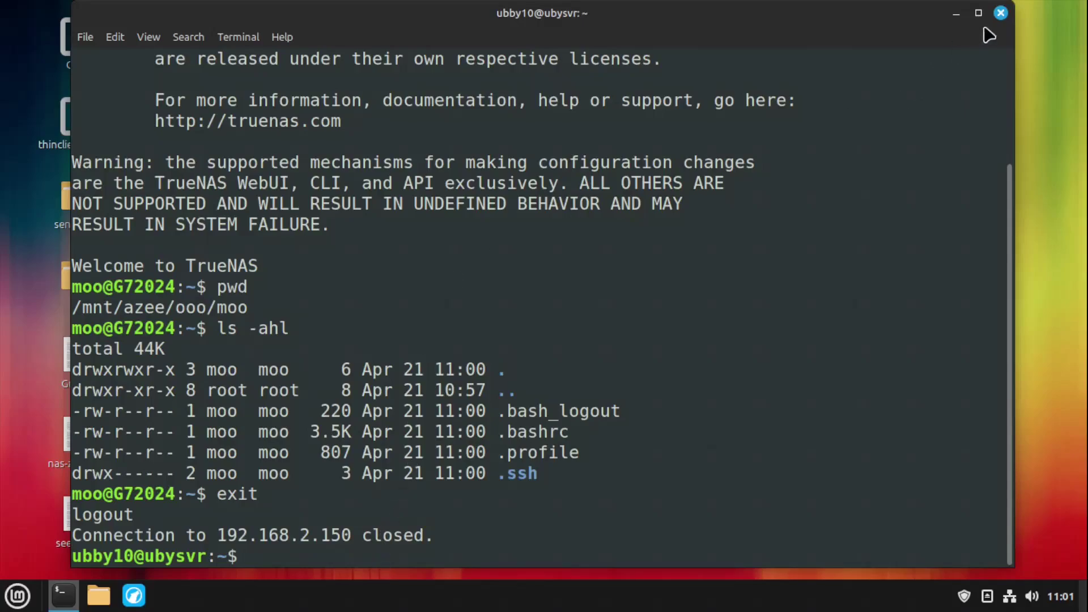
left_click(1001, 12)
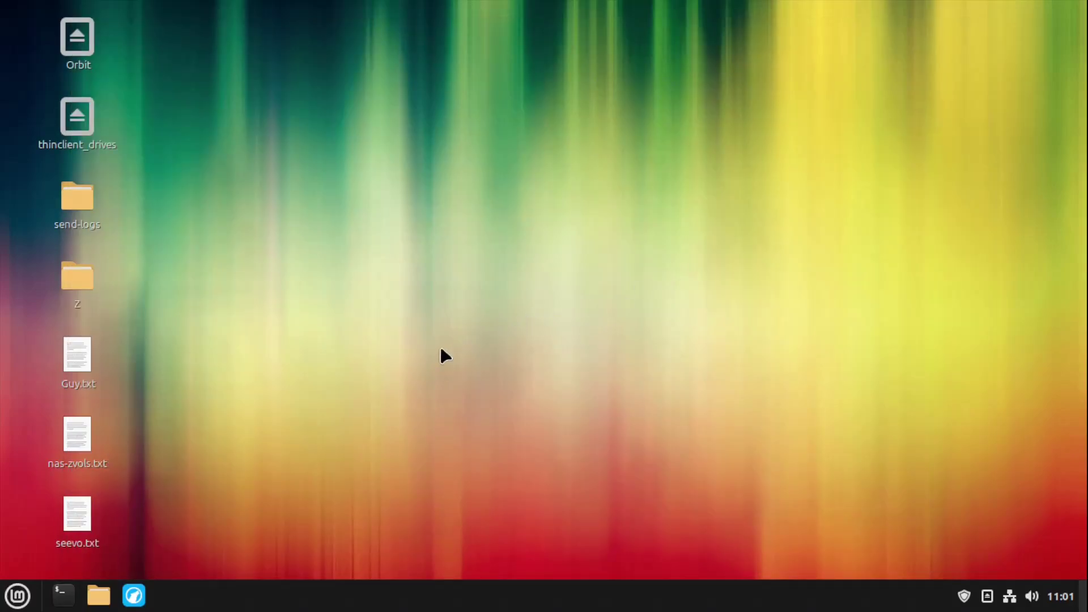